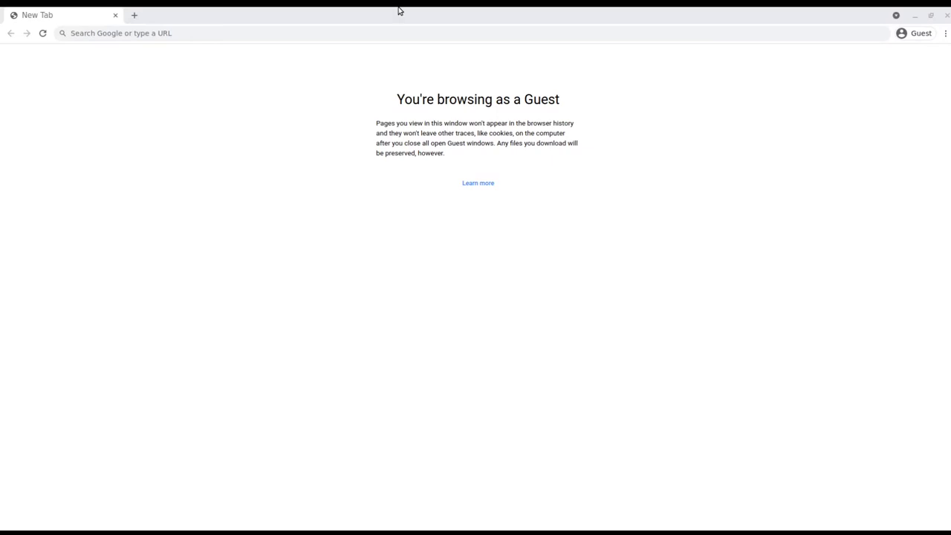
Step: Search Google for 'stock video' and scroll through the results
left_click(415, 34)
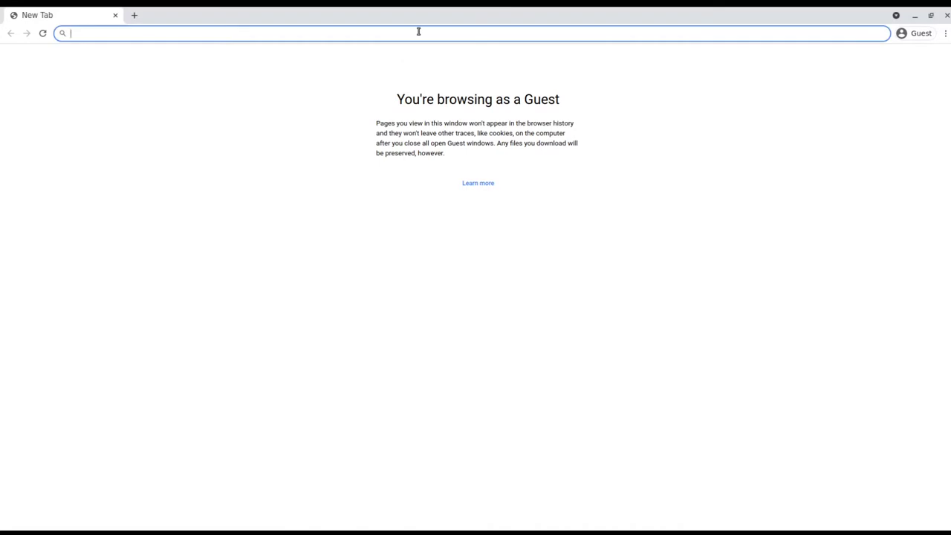
type("stock ")
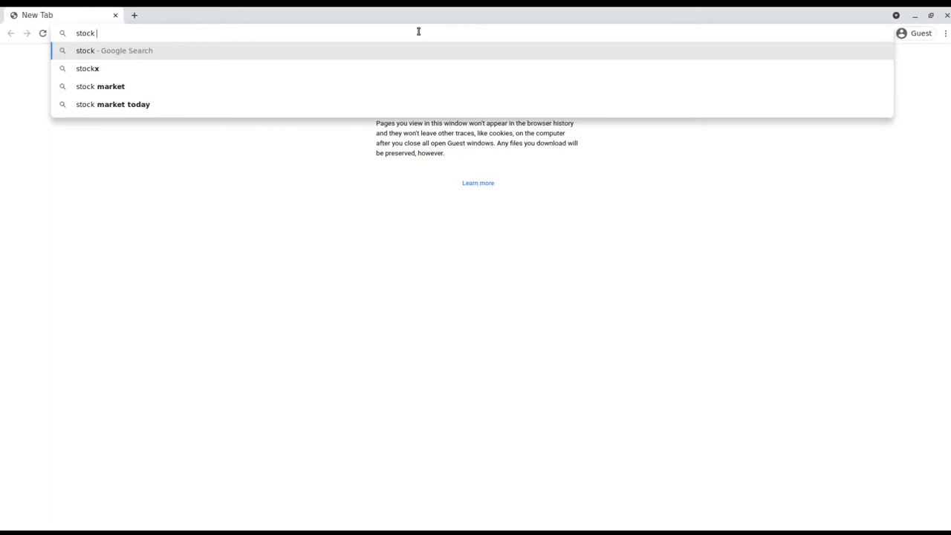
type("video")
key("Return")
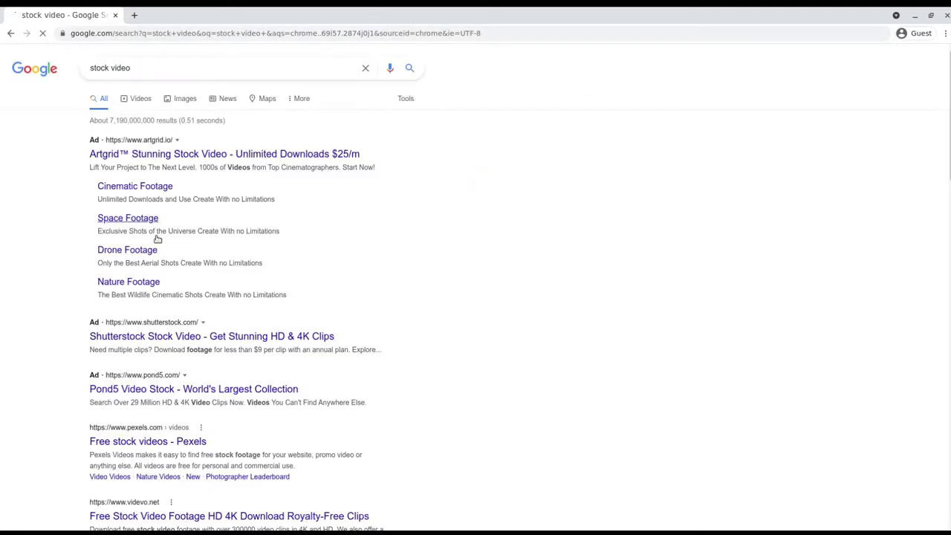
scroll(310, 260, "down", 2)
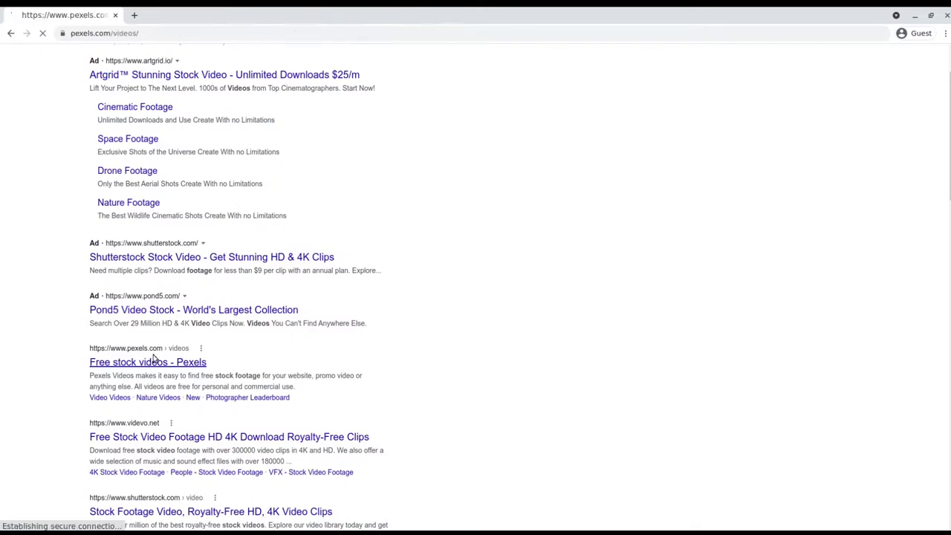
Step: In a new tab, search Google for 'free background music'
key("ctrl+t")
type("free ")
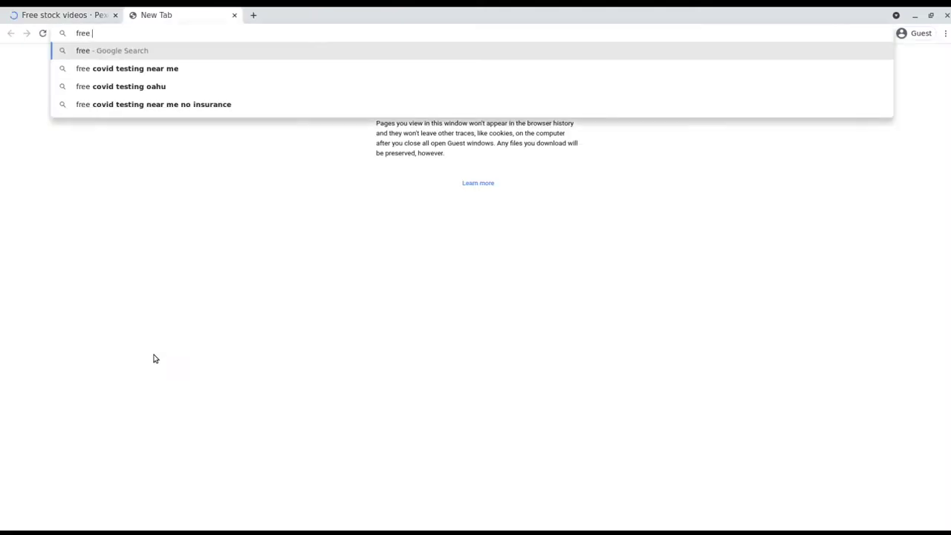
type("backgrou")
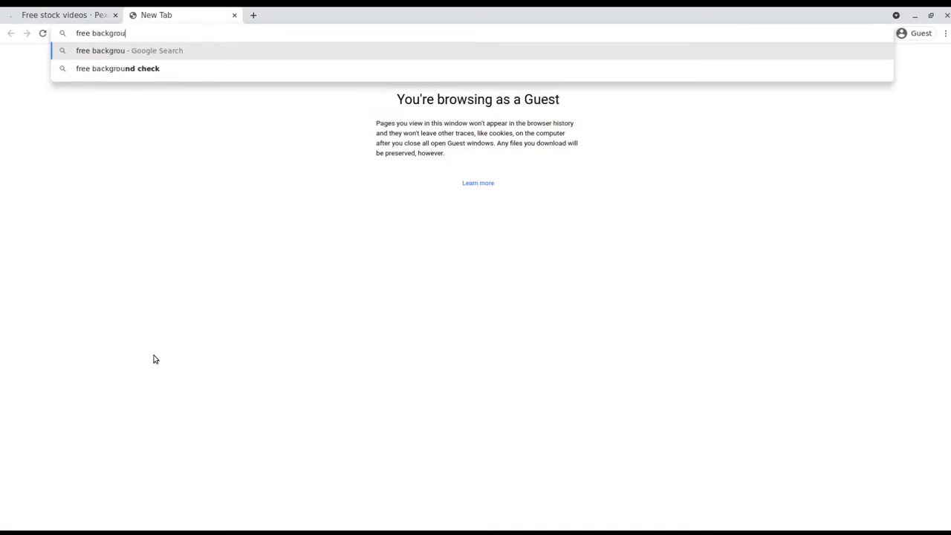
type("nd music")
key("Return")
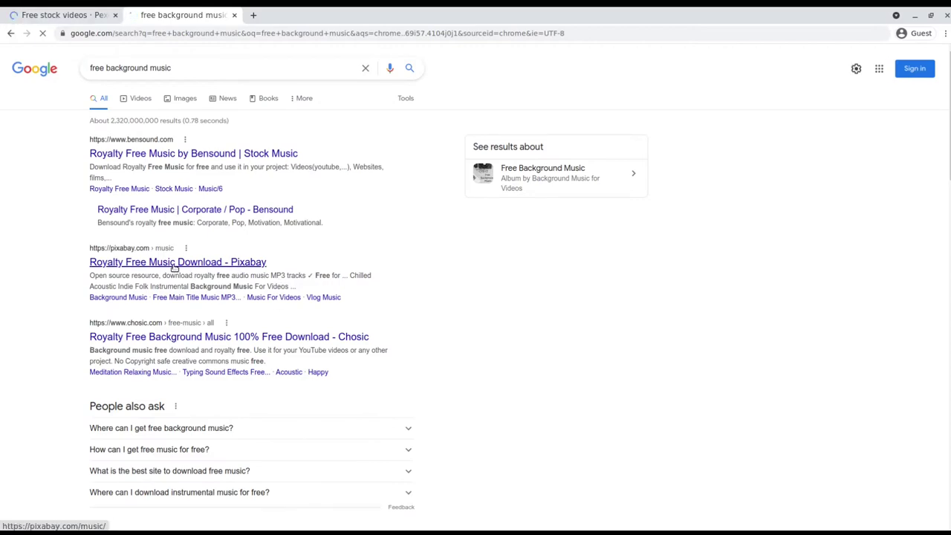
Step: Back on Pexels, preview the sunset aerial city clip, skipping ahead to about 00:12
left_click(50, 17)
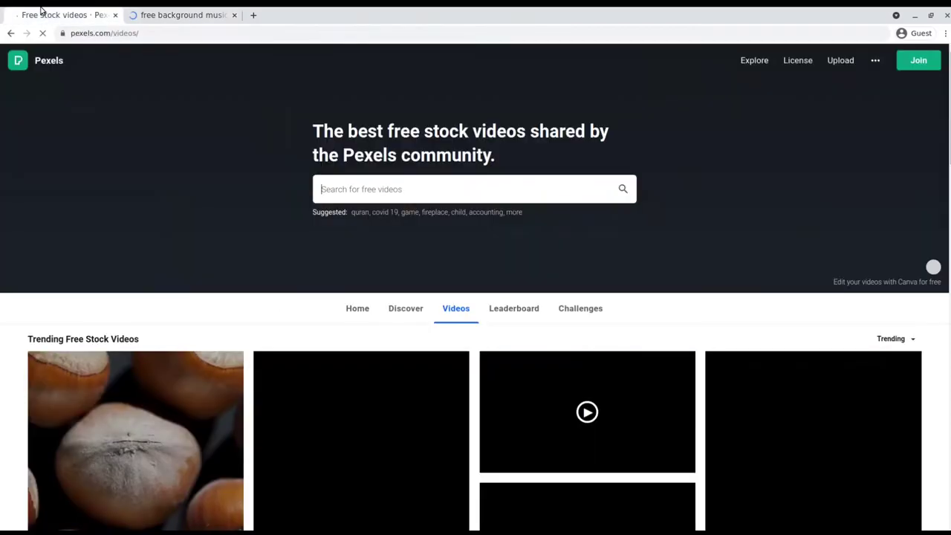
scroll(549, 275, "down", 2)
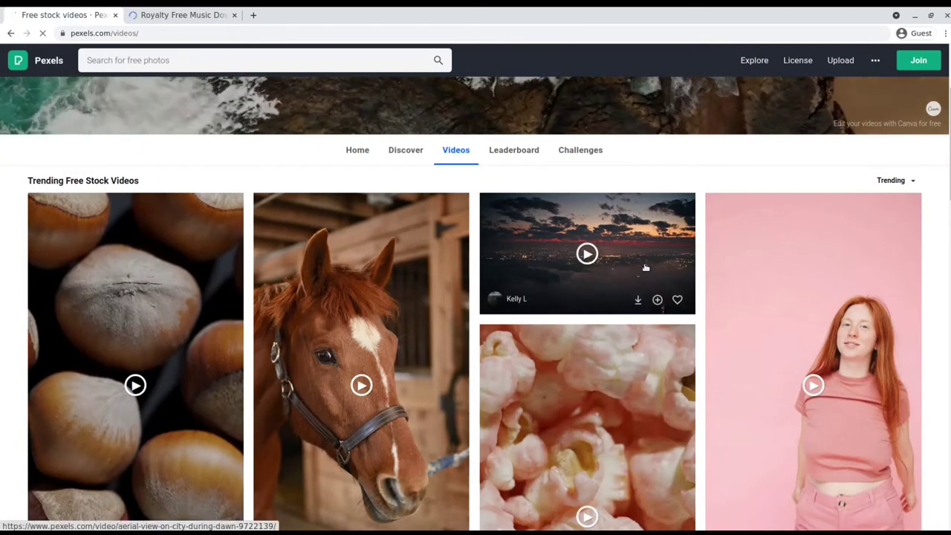
left_click(643, 269)
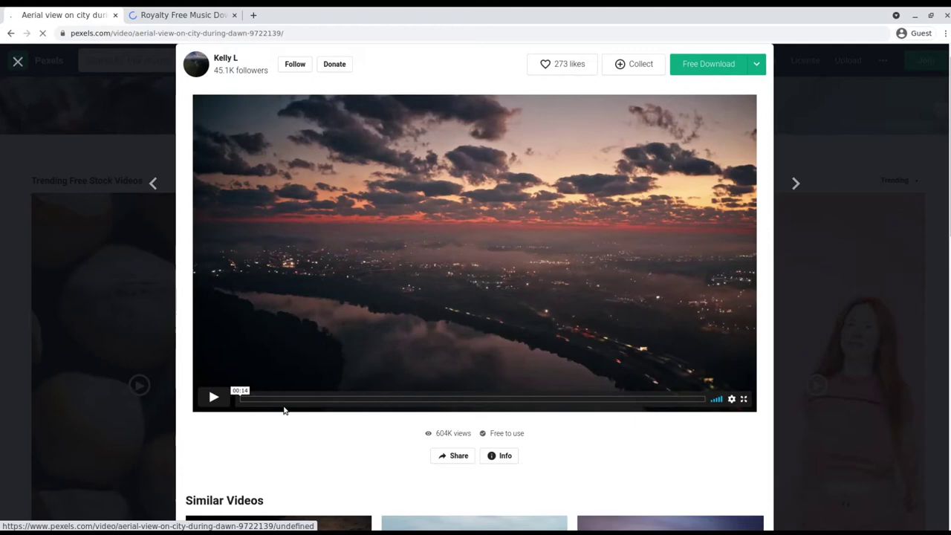
left_click(211, 400)
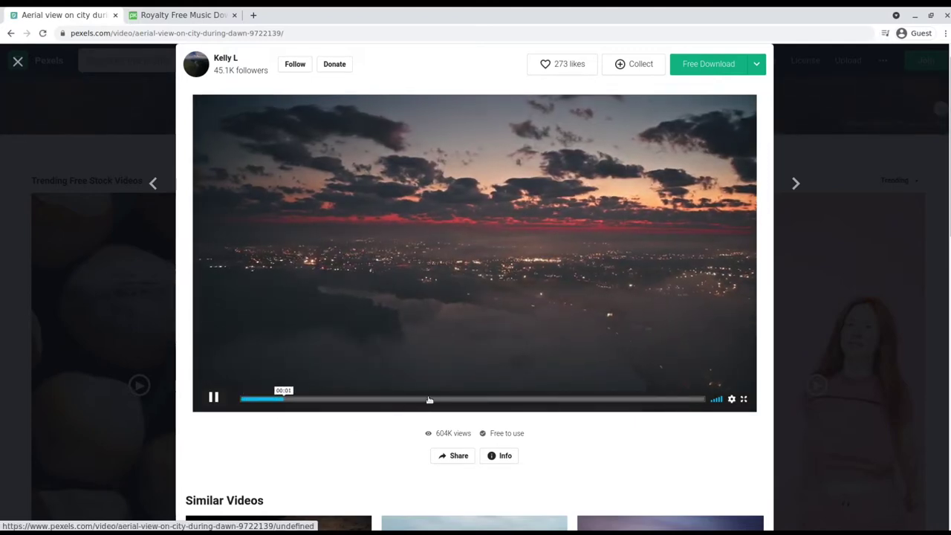
left_click(429, 400)
left_click(586, 400)
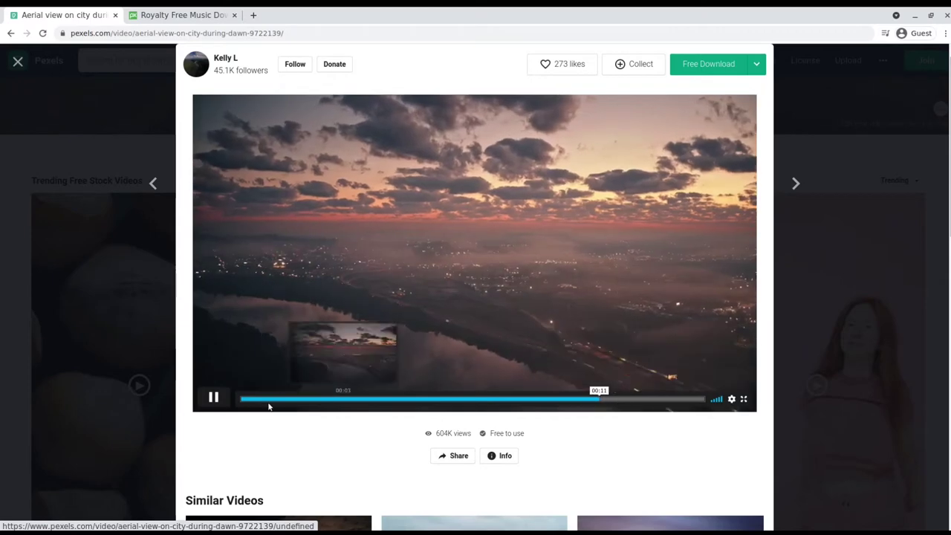
left_click(225, 400)
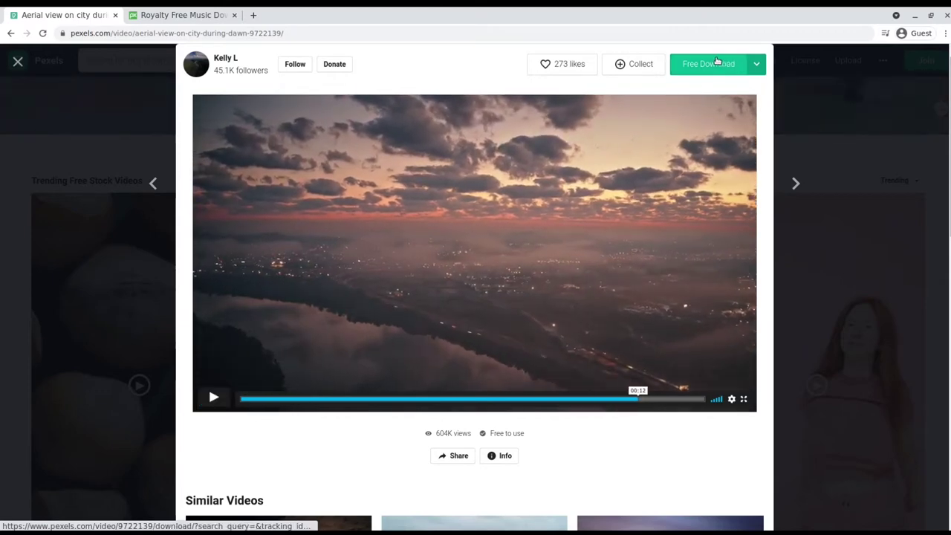
Step: Download the aerial city video, then download 'Ambient Piano & Strings' from Pixabay
left_click(716, 63)
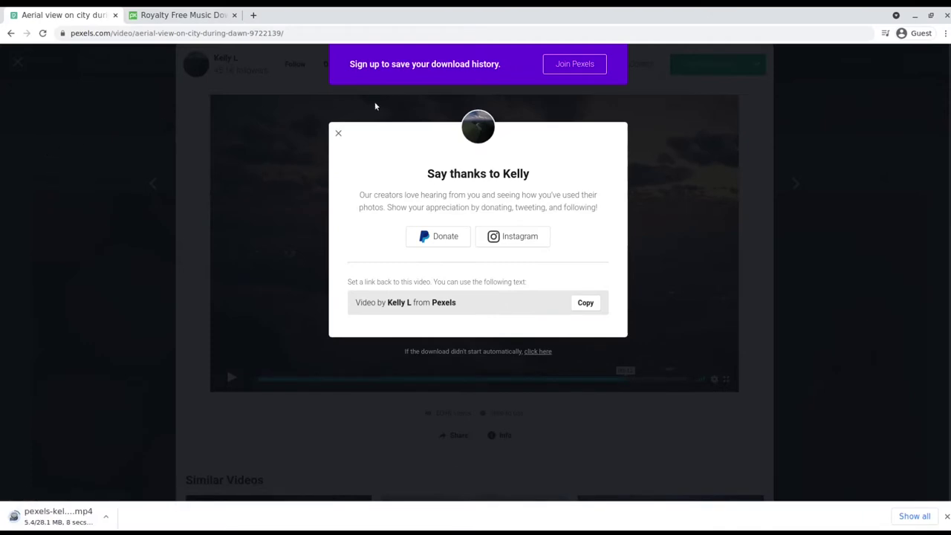
left_click(152, 12)
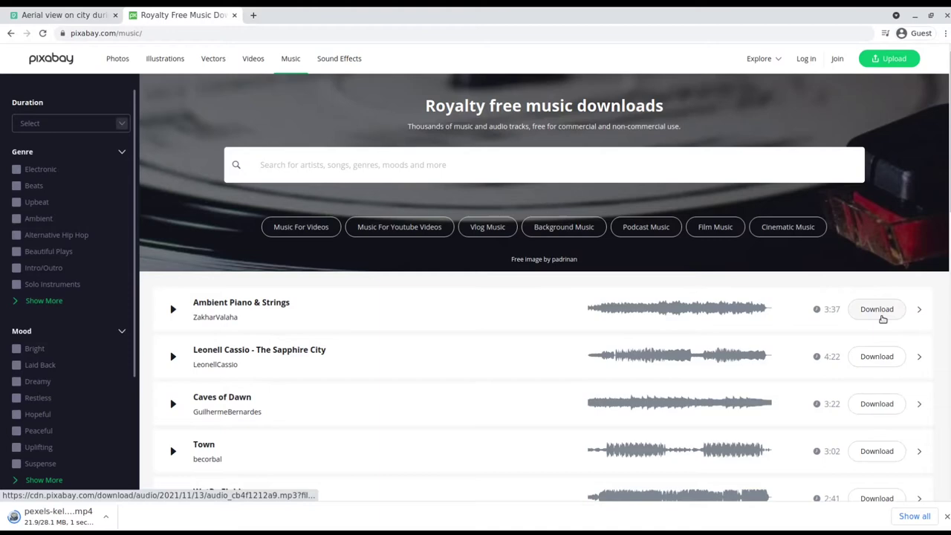
left_click(881, 316)
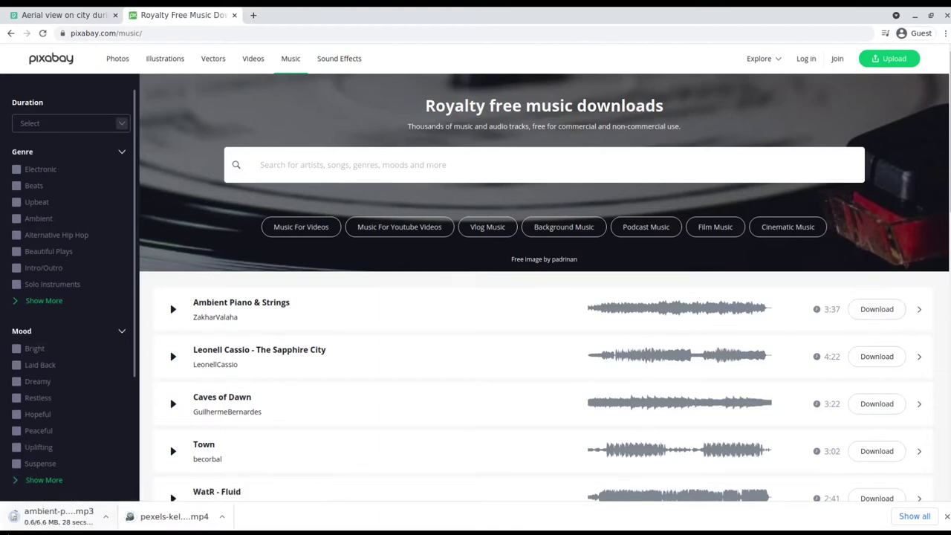
Step: Launch GIMP and create a new 1920×1080 image
key("super")
mouse_move(45, 407)
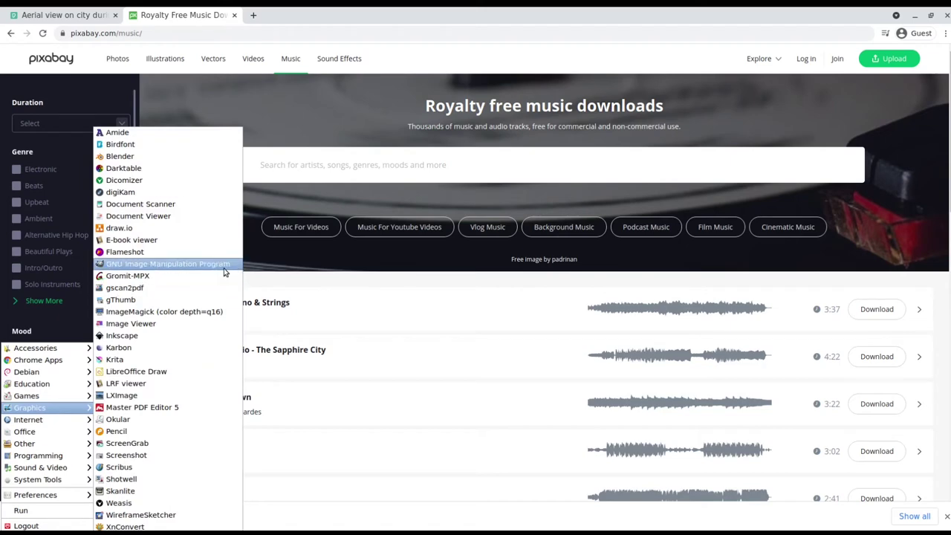
left_click(223, 269)
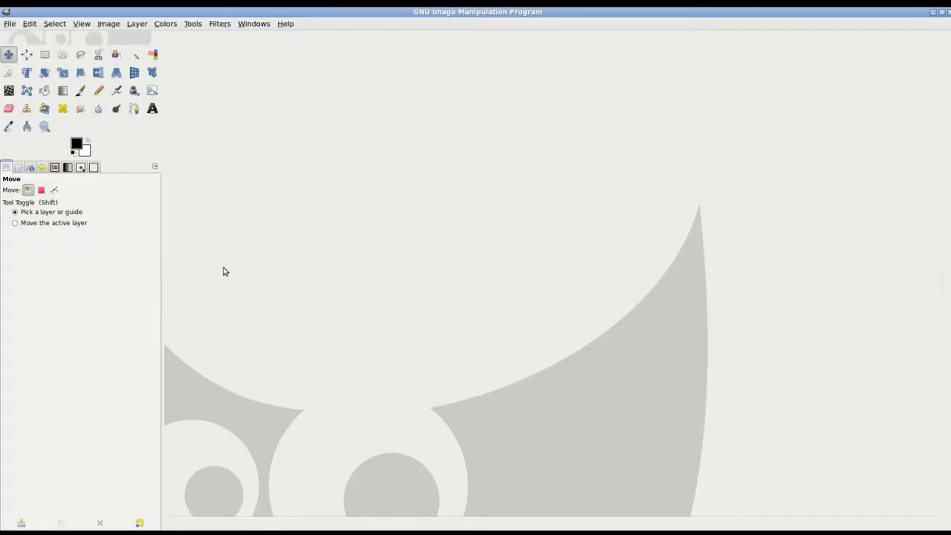
key("ctrl+n")
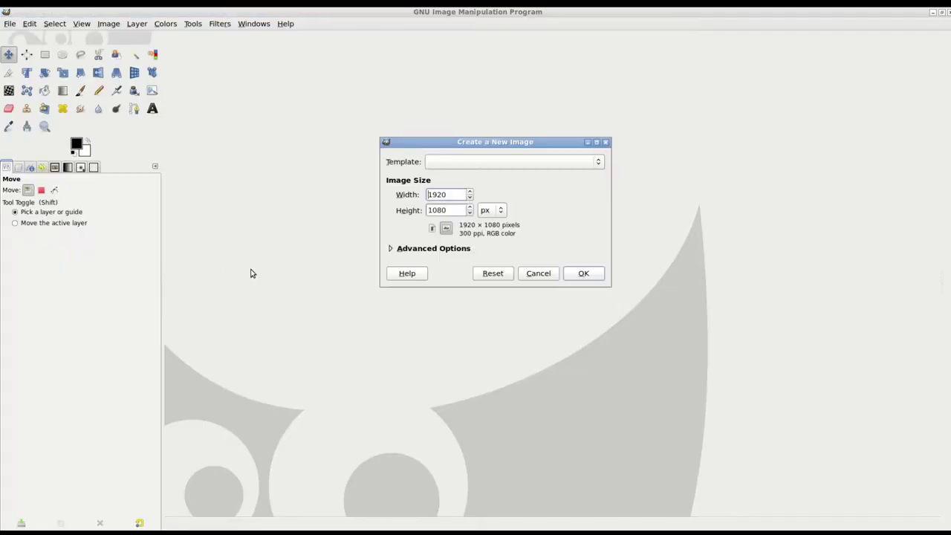
left_click(583, 278)
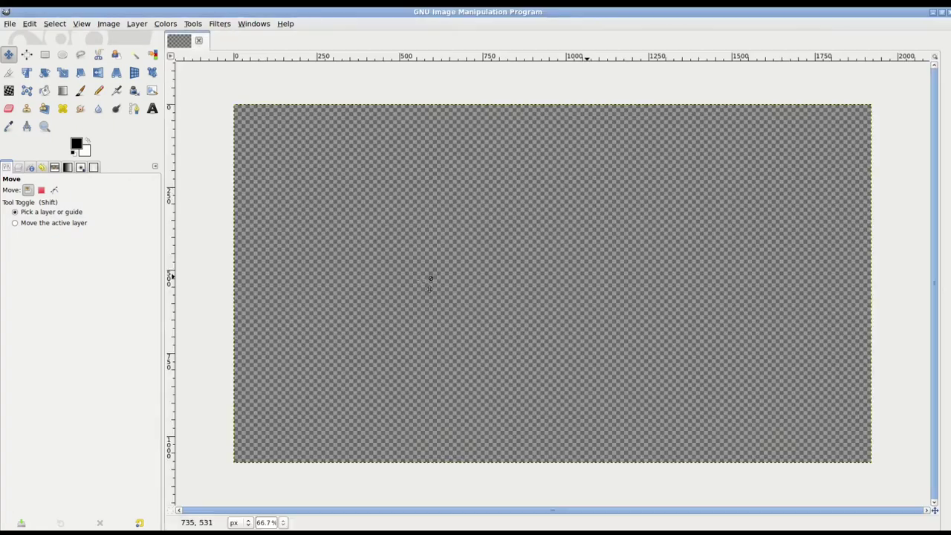
Step: Select a wide band across the lower canvas and set Bucket Fill to foreground colour
left_click(45, 54)
left_click_drag(223, 329, 876, 404)
left_click_drag(764, 364, 765, 374)
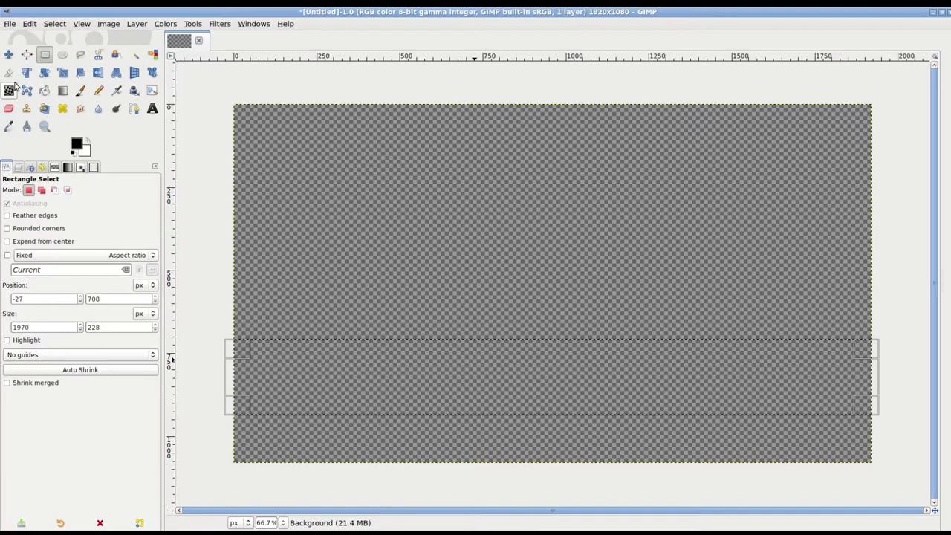
left_click(44, 90)
left_click(30, 223)
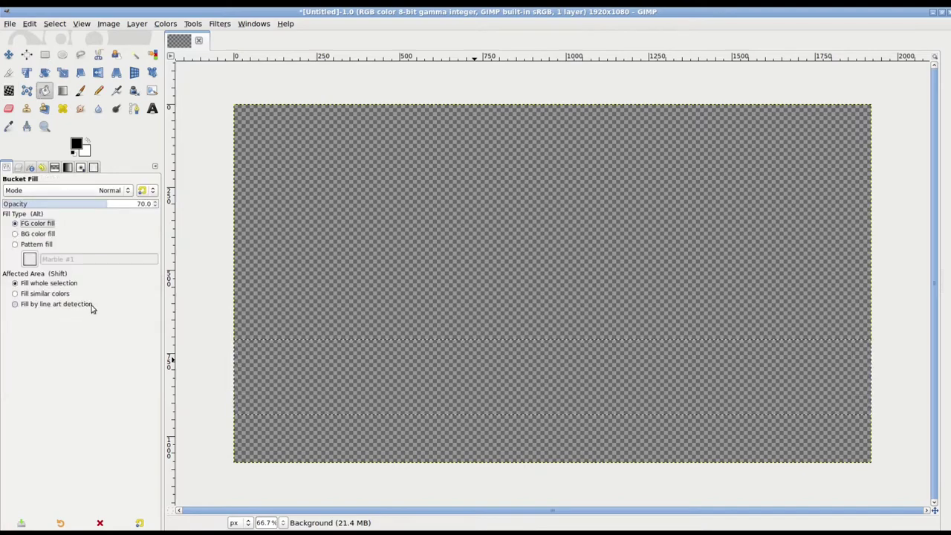
Step: Fill the band with black and type the caption 'THIS IS A TEST RENDER PROJECT' on it
left_click(329, 394)
left_click(152, 108)
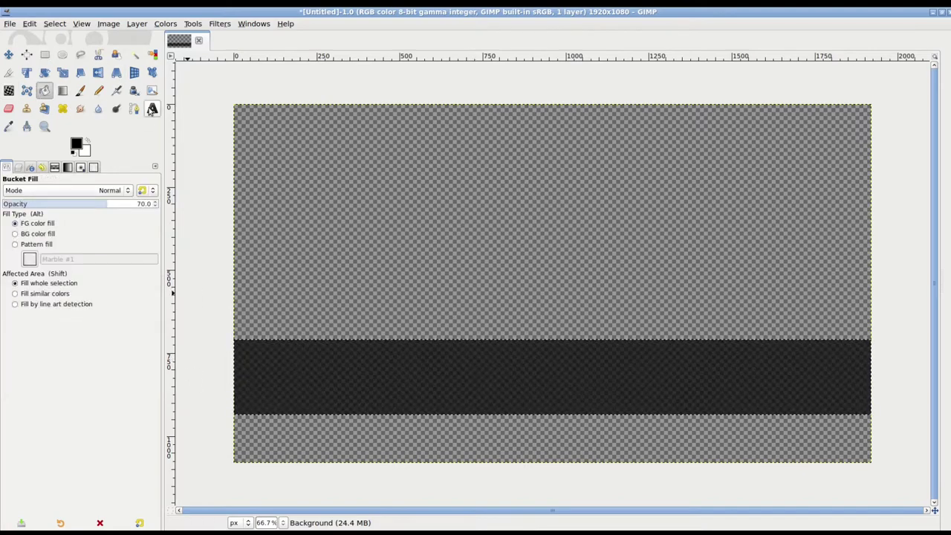
left_click(263, 362)
type("THIS IS A T")
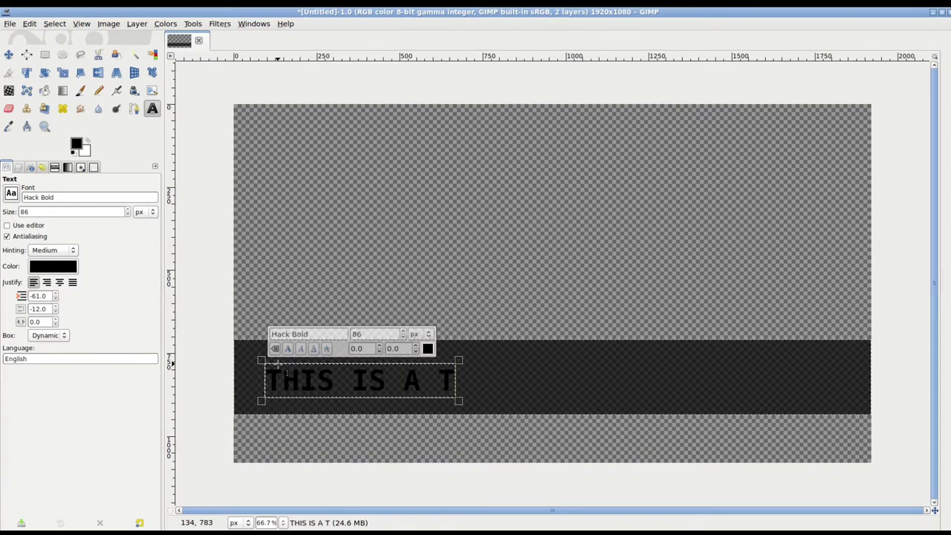
type("EST RENDER PROJECT")
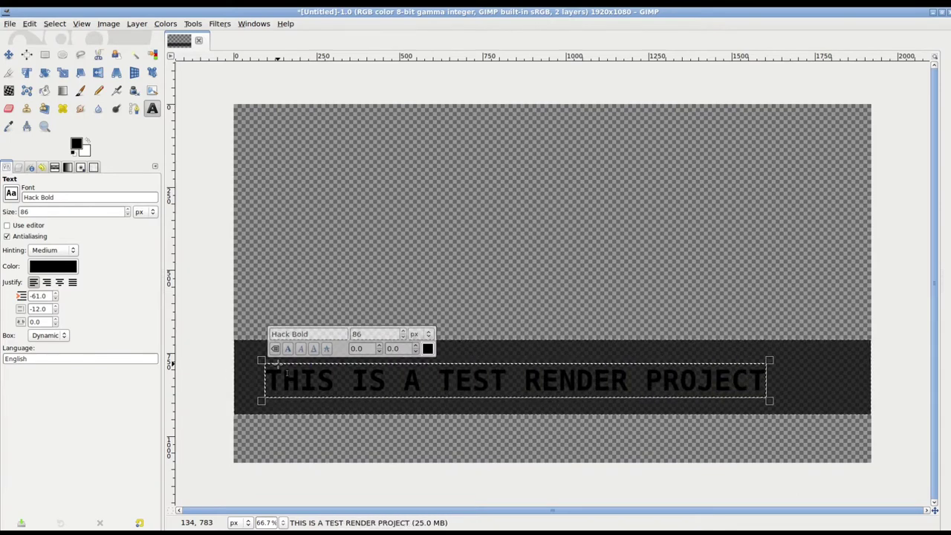
Step: Make the caption white, enlarge it to 105 px, and shift it up-left in the band
key("ctrl+a")
left_click(427, 348)
left_click(415, 401)
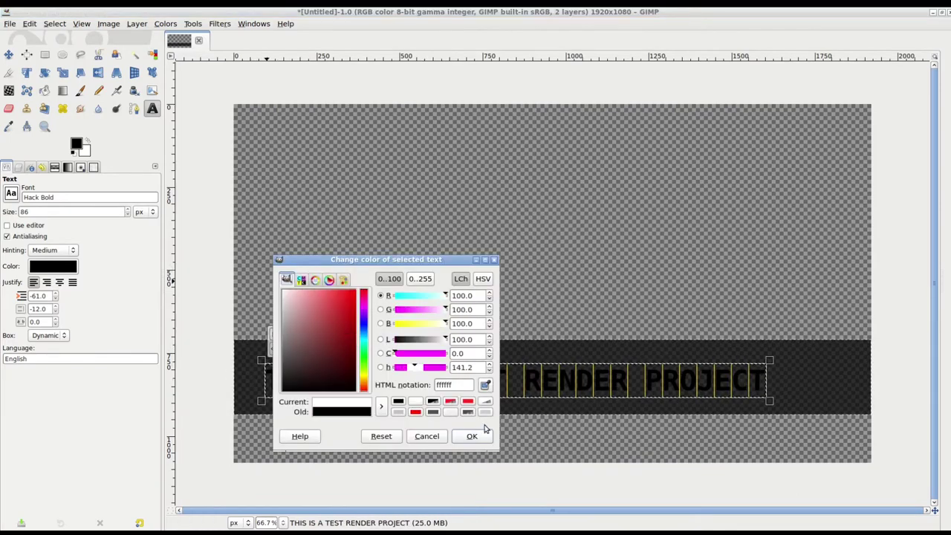
left_click(472, 436)
scroll(377, 334, "up", 7)
scroll(376, 334, "up", 12)
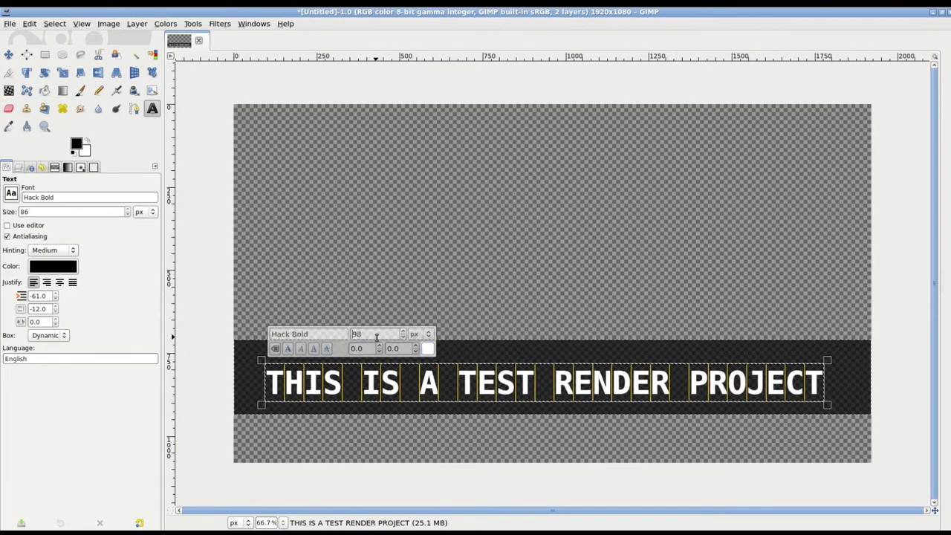
left_click(8, 55)
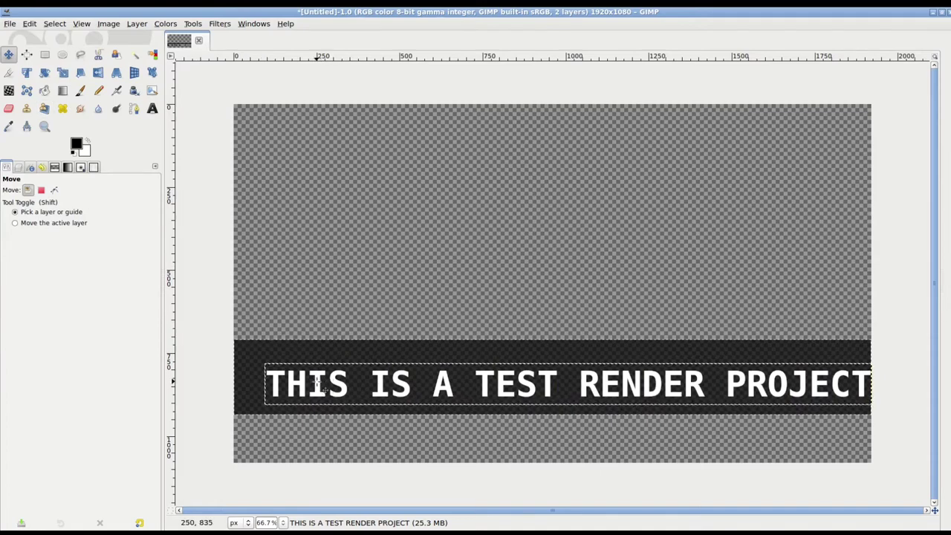
left_click_drag(317, 381, 297, 371)
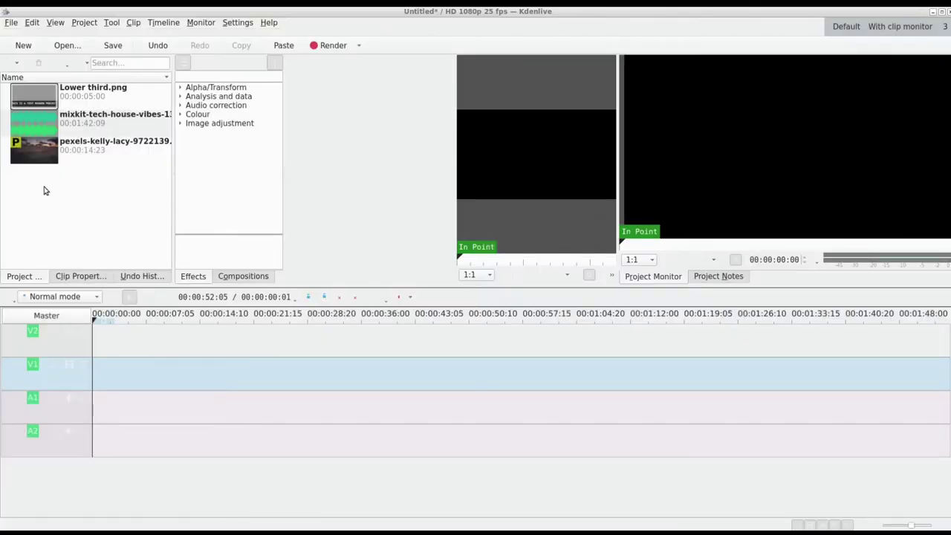
Step: Place the Pexels video at the timeline start and delete its original audio
left_click_drag(35, 151, 71, 379)
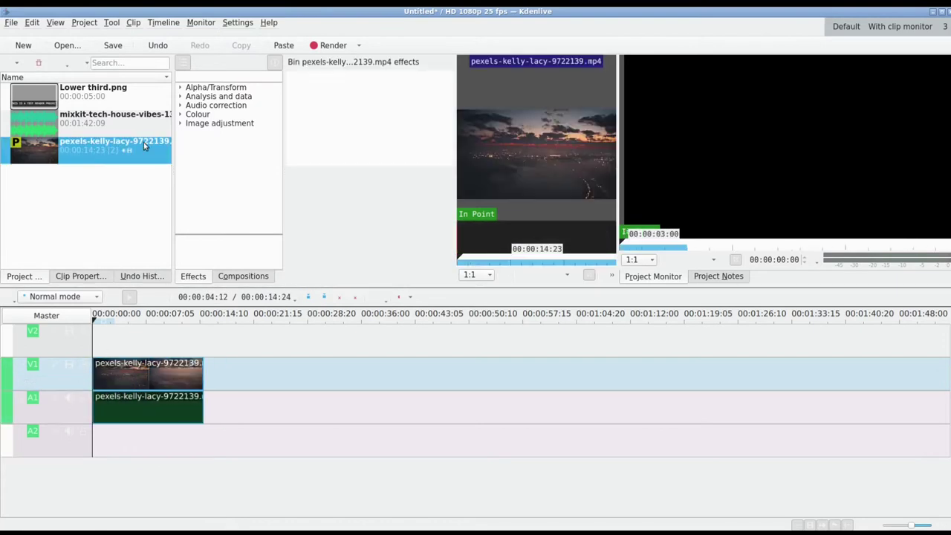
right_click(145, 381)
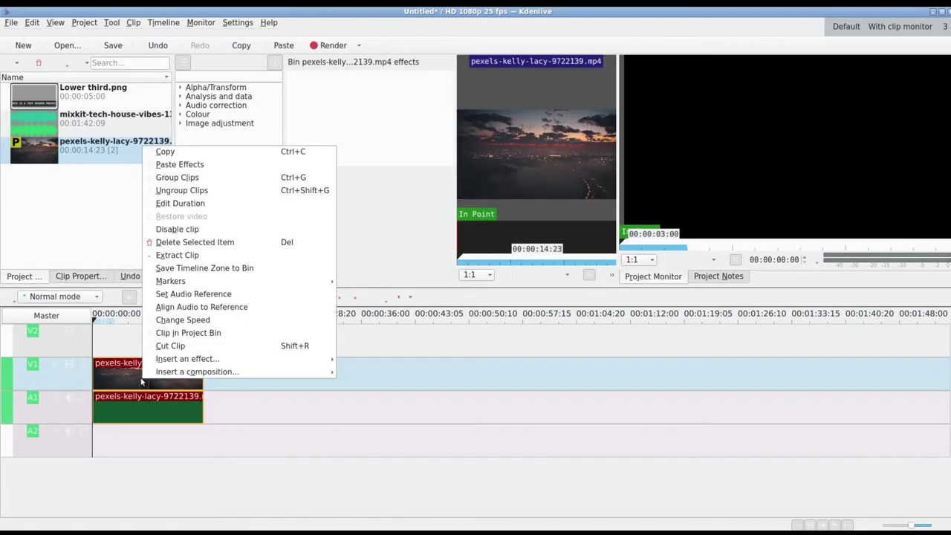
left_click(220, 190)
left_click(168, 407)
key("Delete")
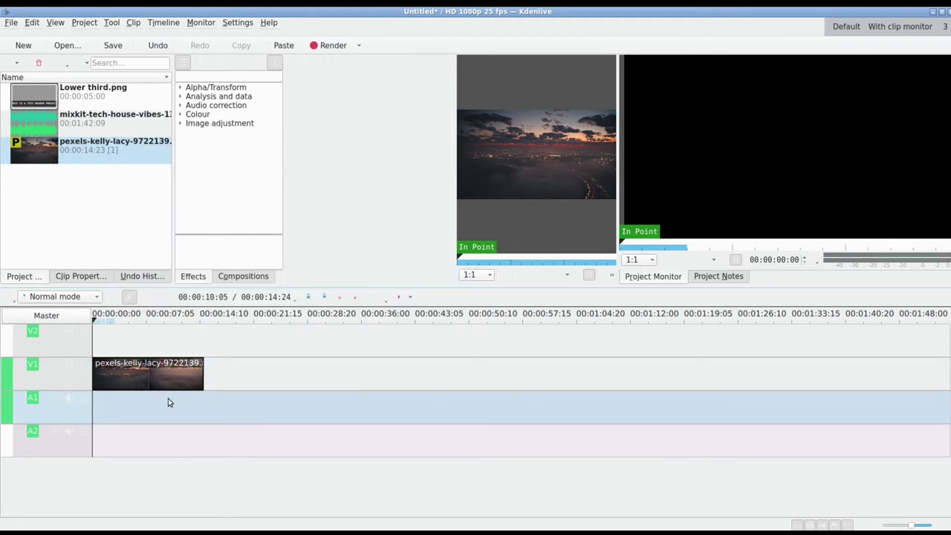
Step: Add the mixkit music trimmed to the video's length, and Lower third.png above the video
left_click_drag(32, 118, 94, 398)
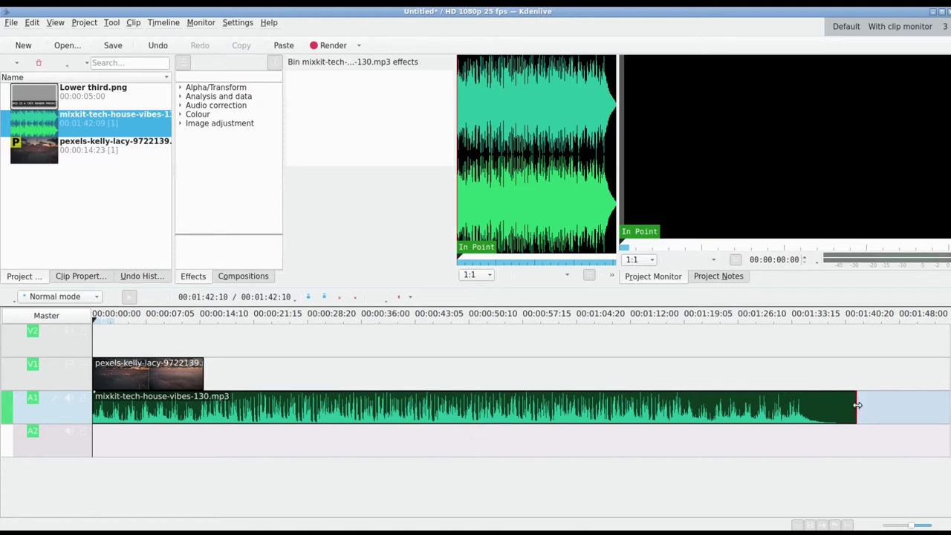
left_click_drag(857, 404, 208, 430)
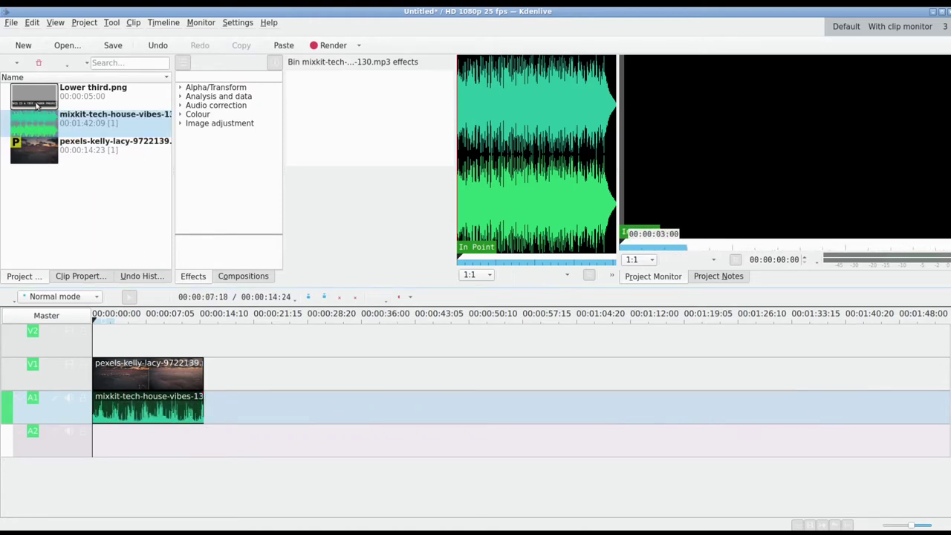
left_click_drag(35, 105, 203, 341)
Step: Fade in Lower third.png at its start and play back the edit to preview it
scroll(167, 504, "up", 1)
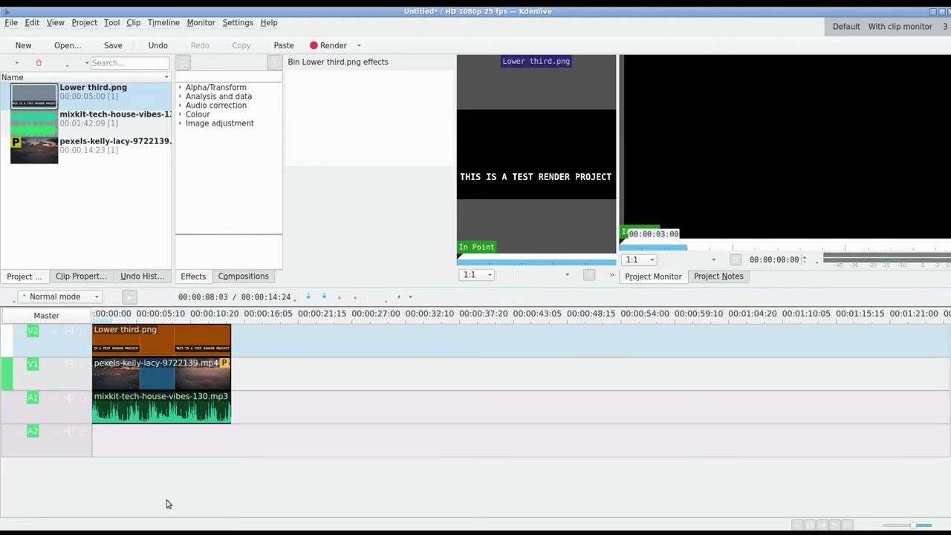
scroll(101, 517, "up", 1)
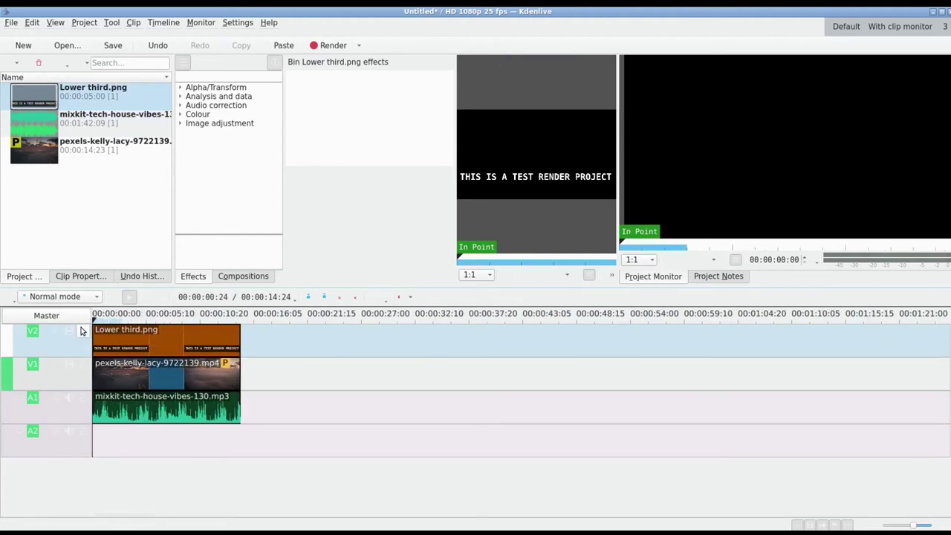
mouse_move(95, 328)
left_mouse_down()
mouse_move(104, 328)
mouse_move(93, 321)
left_mouse_up()
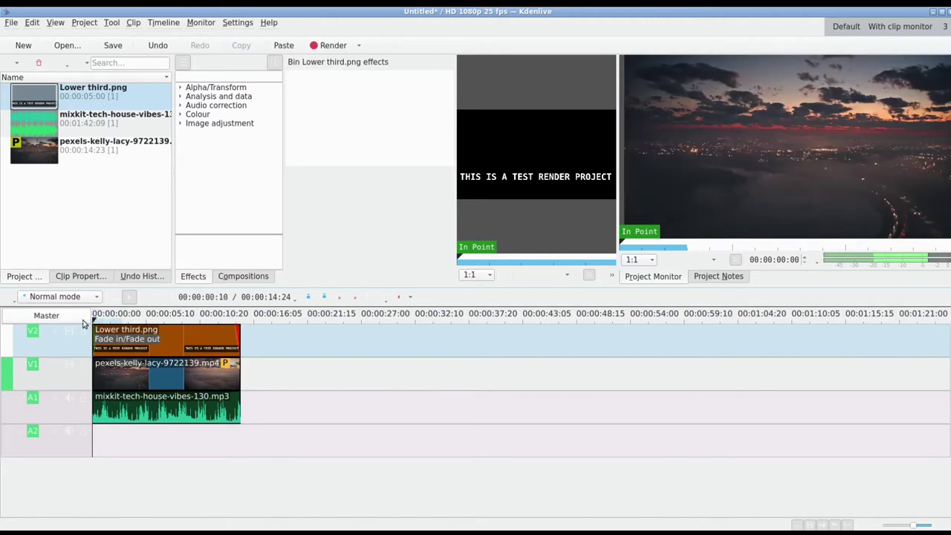
key("space")
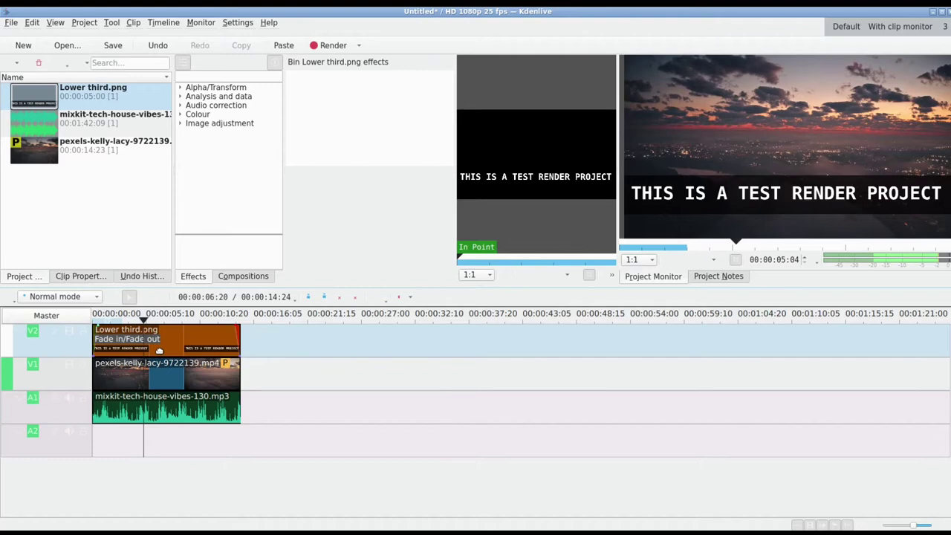
Step: Split the lower third at the playhead and remove the fade-out from its second piece
right_click(159, 351)
left_click(204, 316)
left_click(197, 319)
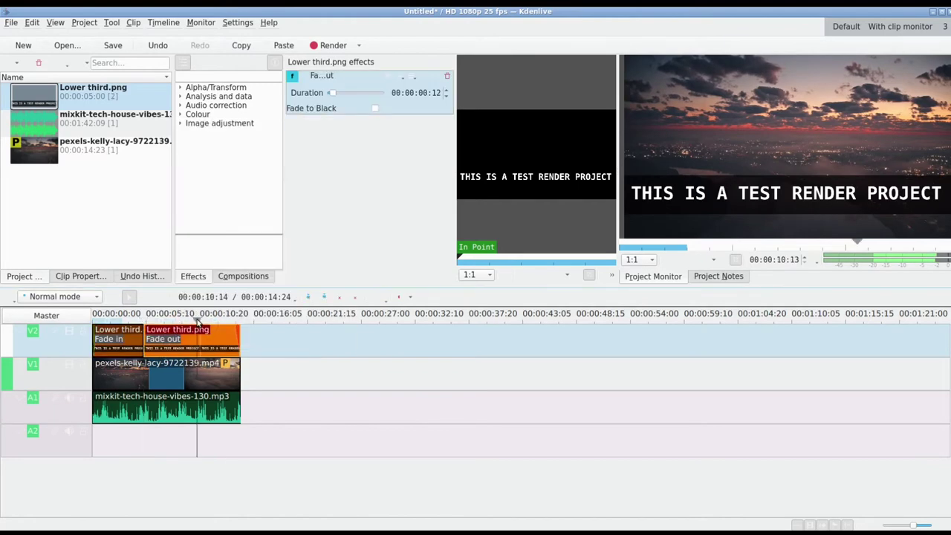
right_click(211, 344)
left_click(255, 311)
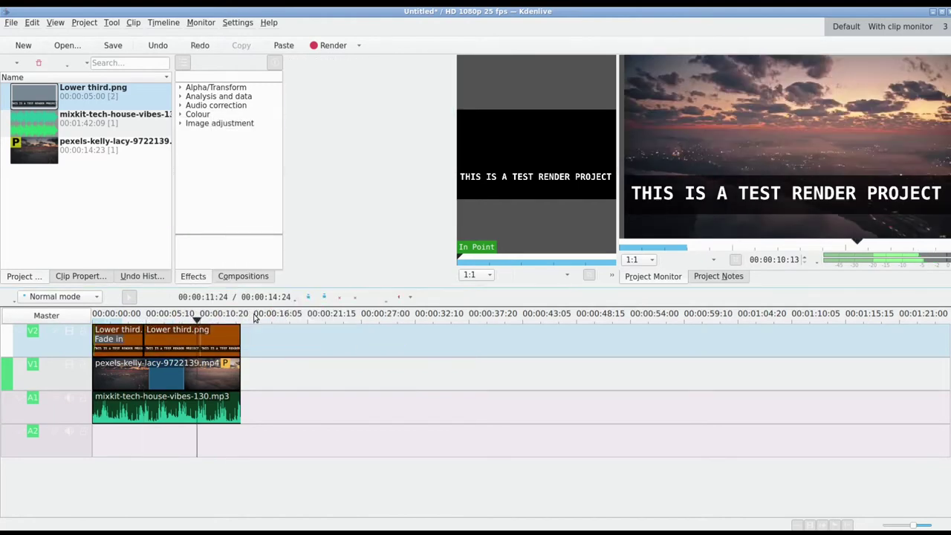
Step: Ungroup the stacked title, video and music clips on the timeline
left_click(152, 350)
right_click(174, 374)
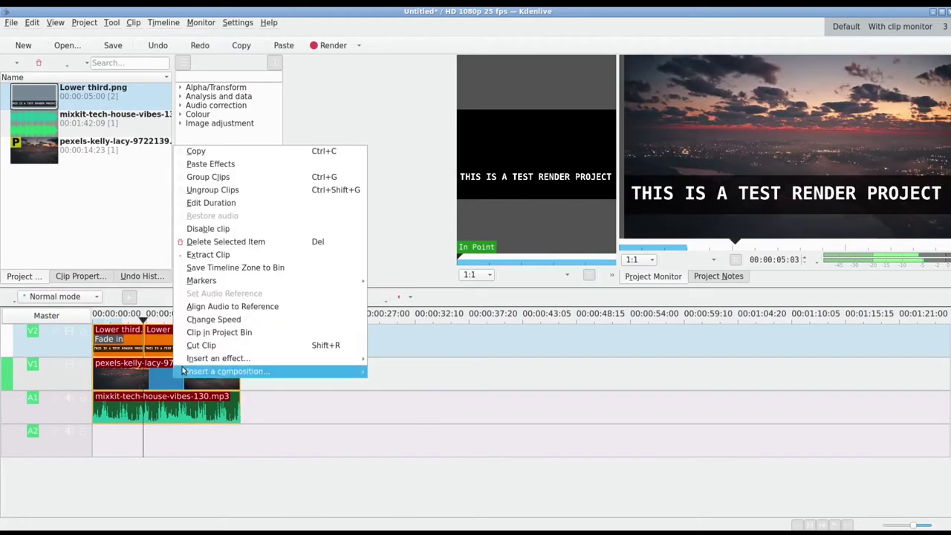
left_click(276, 189)
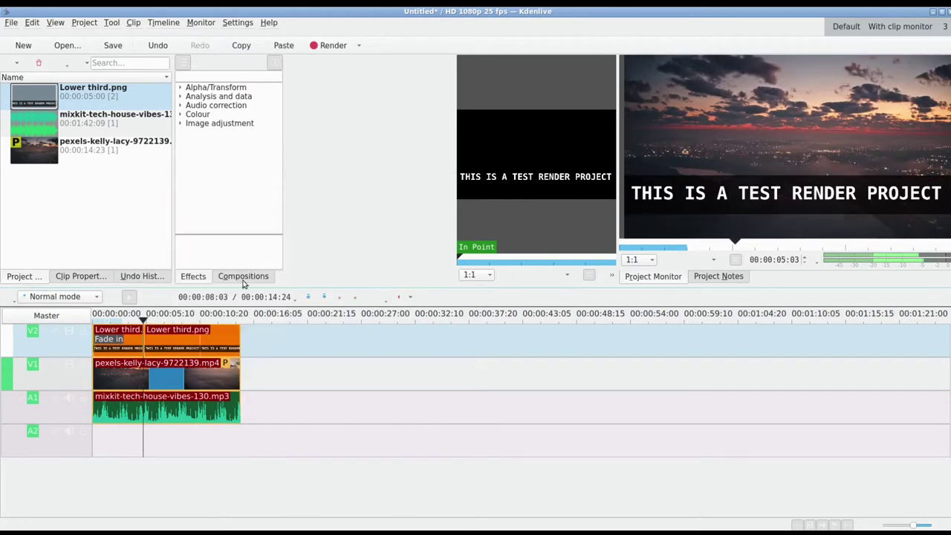
right_click(168, 374)
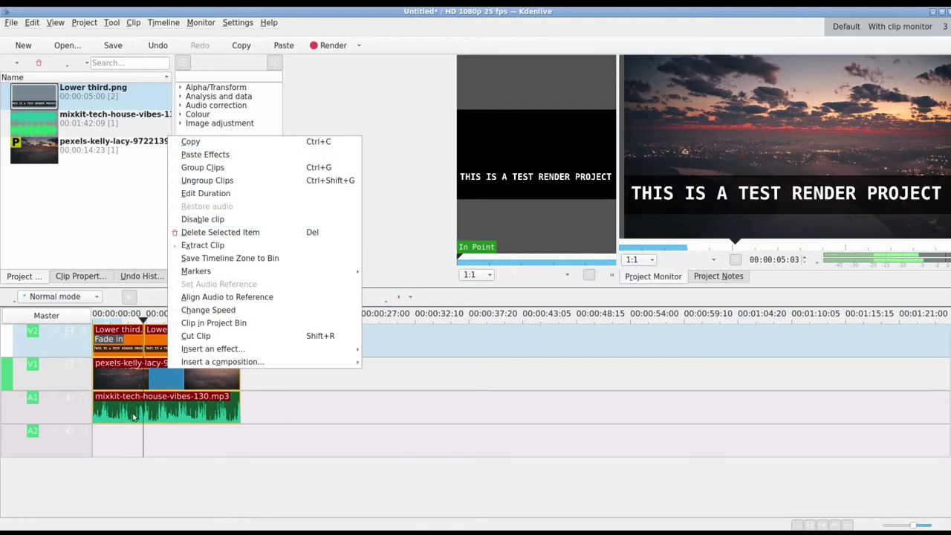
left_click(146, 332)
Step: Cut the clips at 00:00:07:12 and further right, slide the last pieces left, and play back
left_click_drag(144, 320, 166, 321)
right_click(187, 338)
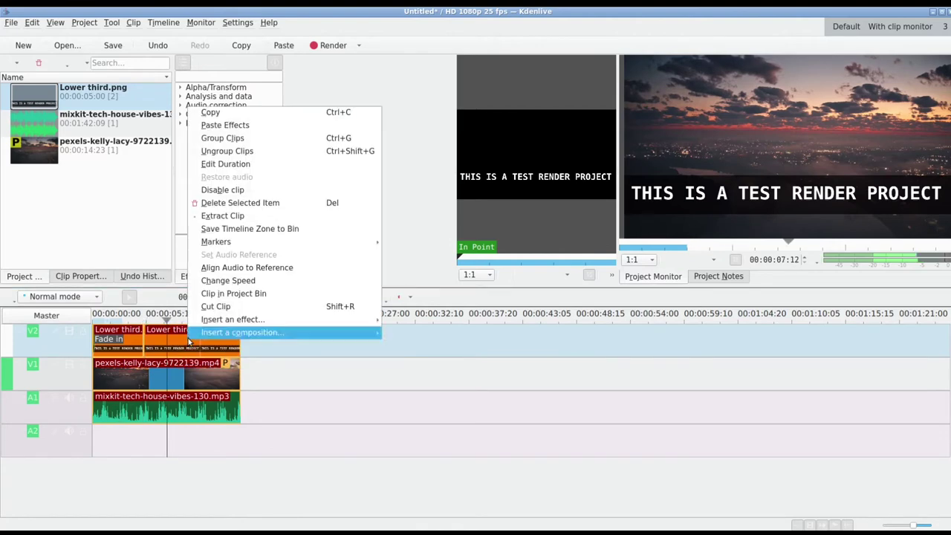
left_click(236, 309)
left_click(215, 320)
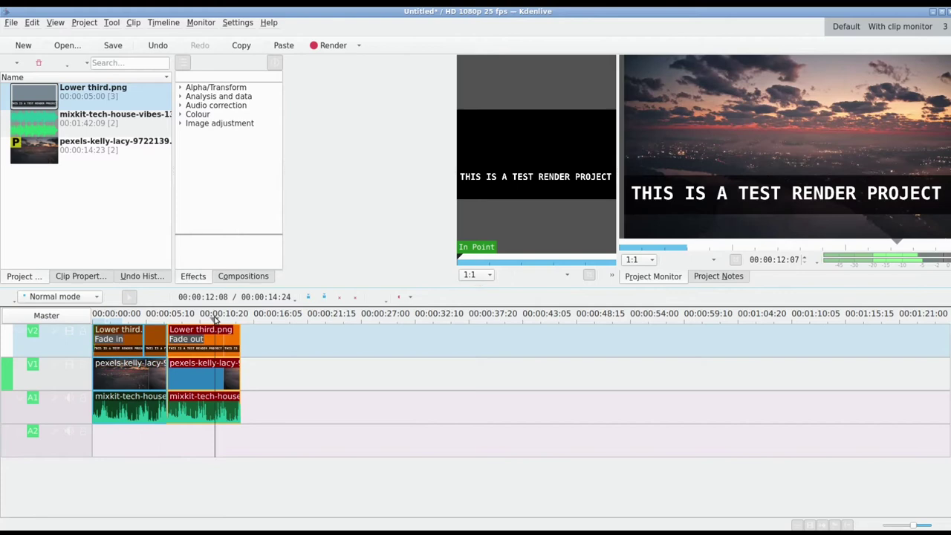
right_click(225, 345)
left_click(253, 312)
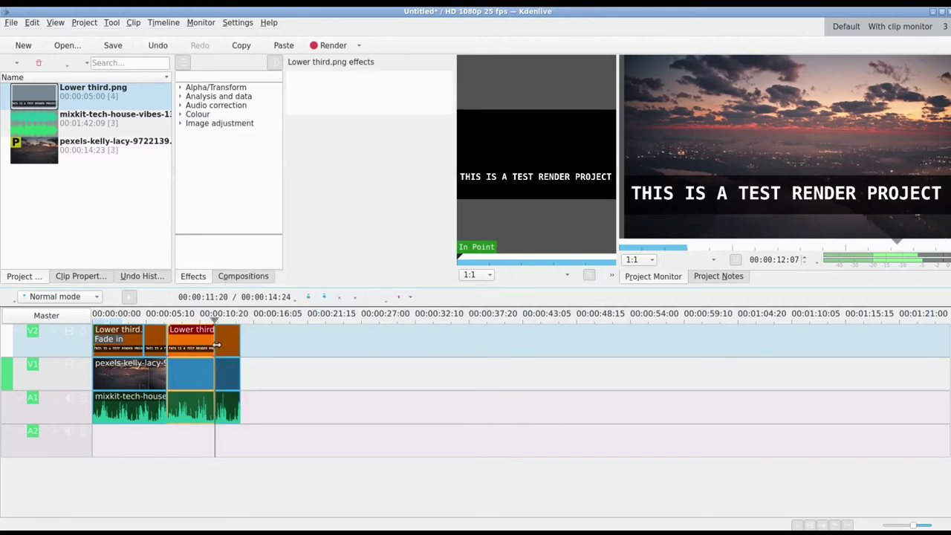
left_click_drag(223, 347, 72, 331)
key("space")
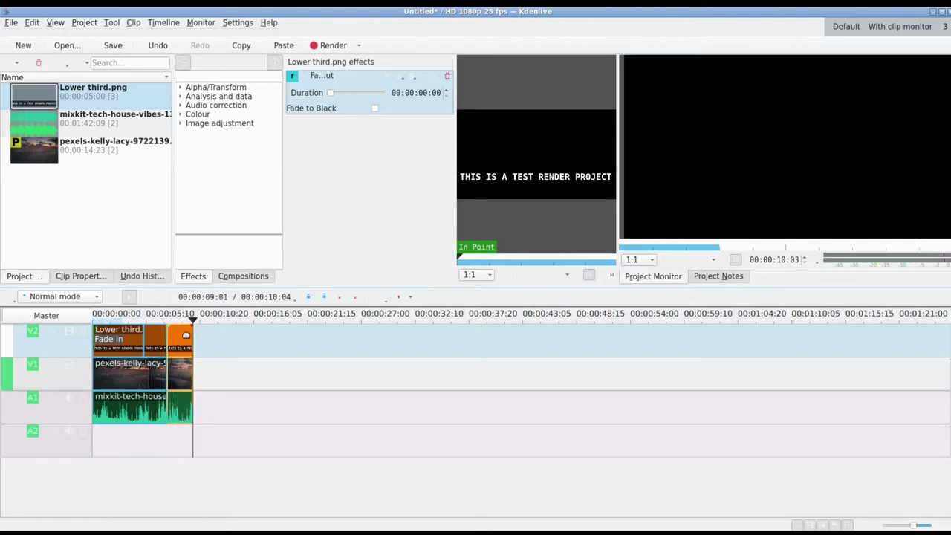
Step: Fade out the end of the lower third and deselect it in the project bin
left_click_drag(191, 327, 168, 331)
left_click(87, 192)
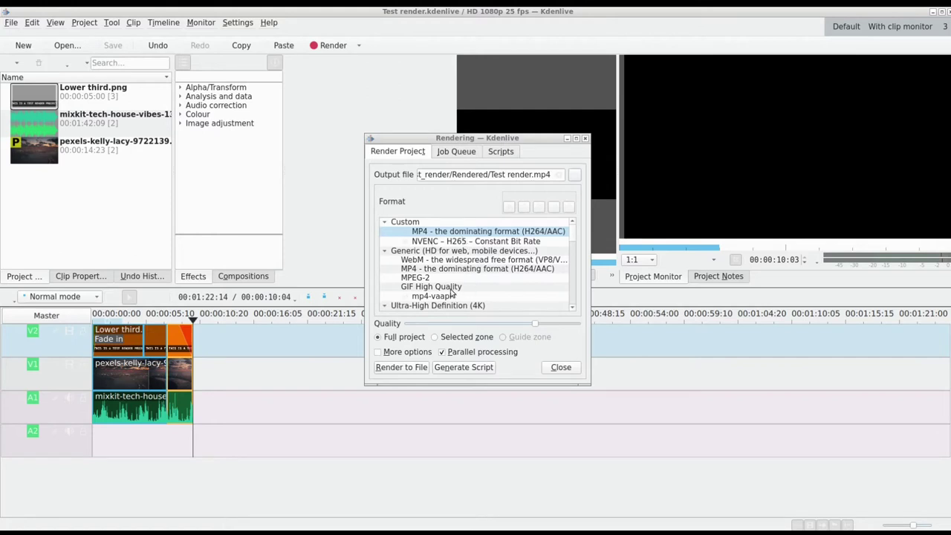
Step: Enlarge the Render dialog, set encoder speed to maximum under More options, and render Test render.mp4
left_click(587, 383)
left_click_drag(586, 383, 729, 438)
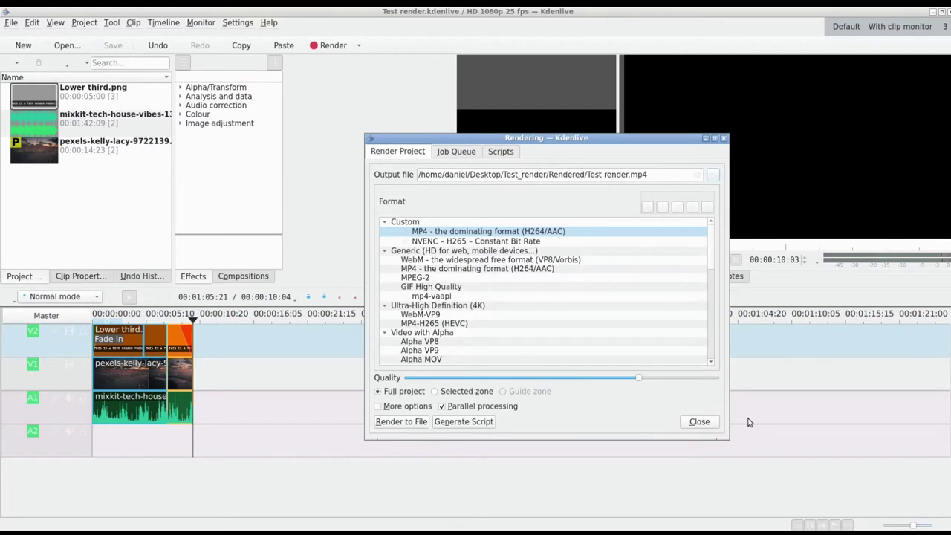
left_click(398, 411)
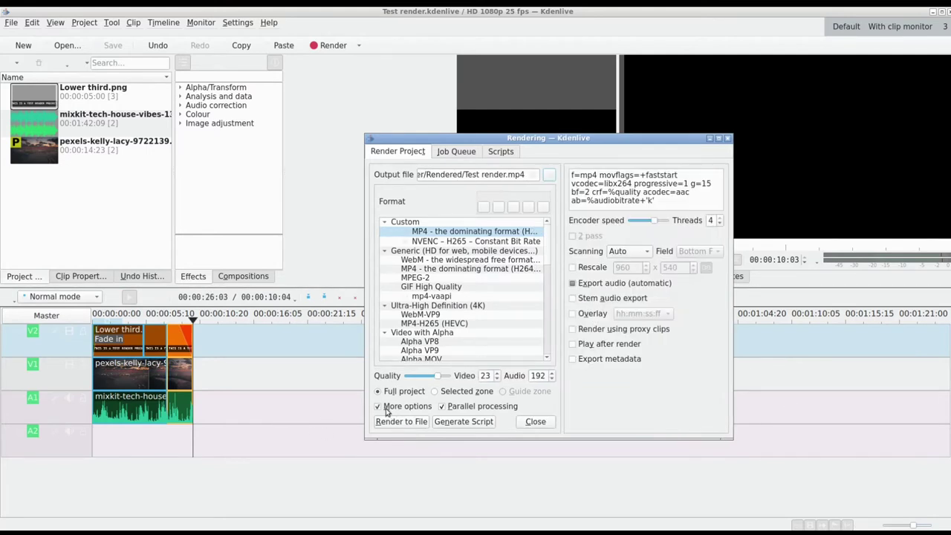
left_click_drag(649, 225, 674, 225)
left_click(401, 422)
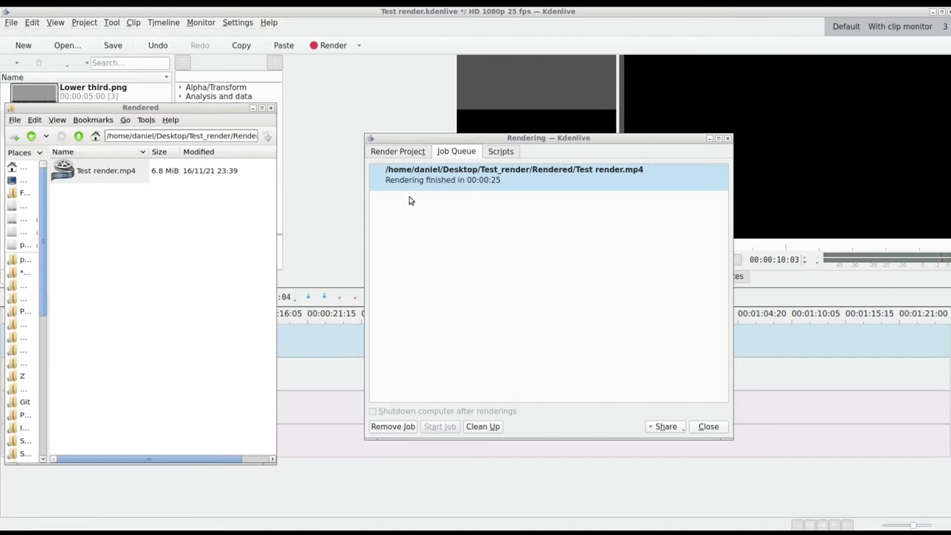
Step: Show the Properties of Test render.mp4 to confirm its 6.8 MiB size
right_click(106, 176)
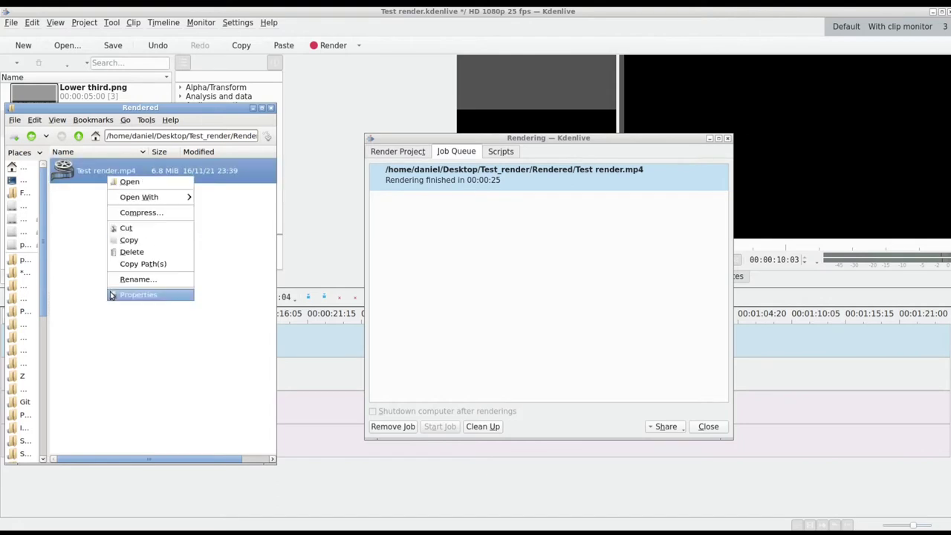
left_click(178, 295)
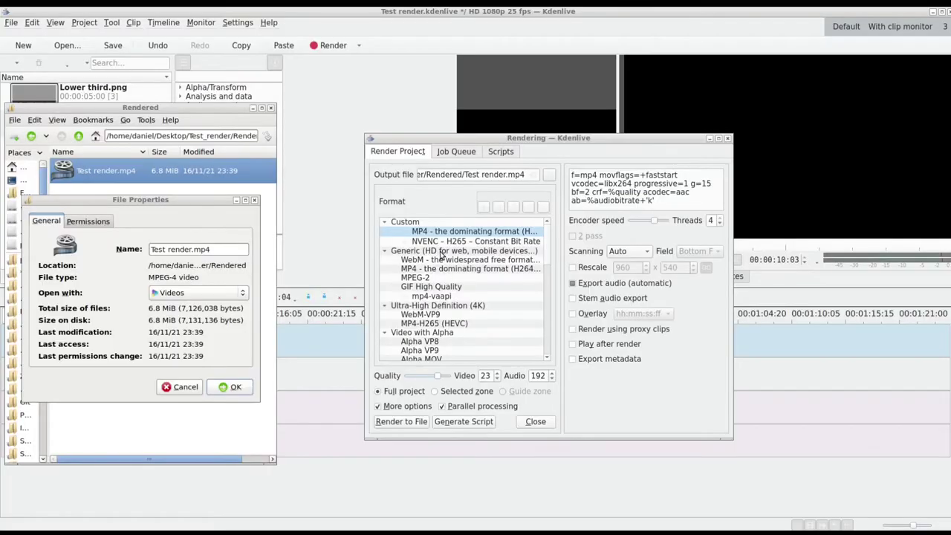
Step: Choose the GPU NVENC H264 CBR format and name the output Test render_H264_CBR.mp4
scroll(449, 286, "down", 3)
scroll(449, 289, "down", 2)
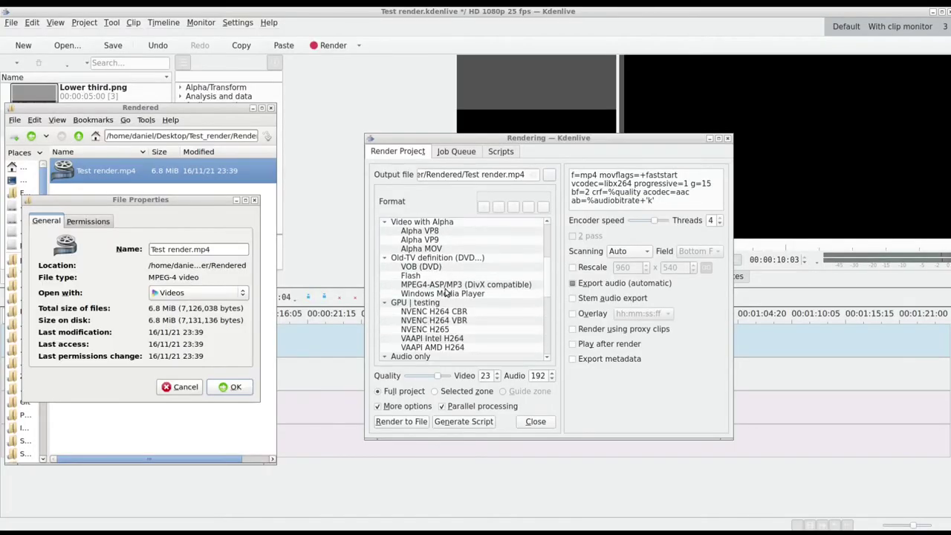
left_click(429, 312)
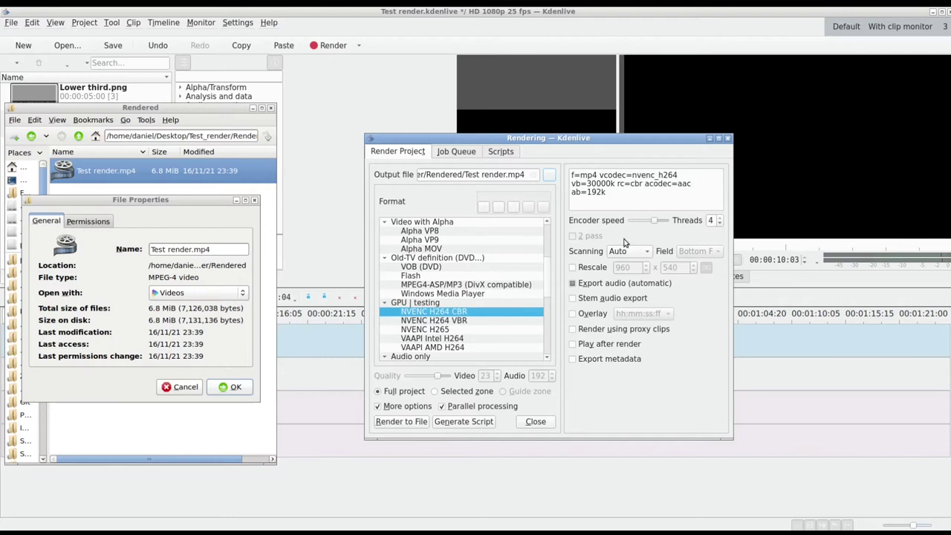
left_click(456, 320)
left_click(461, 311)
left_click(505, 177)
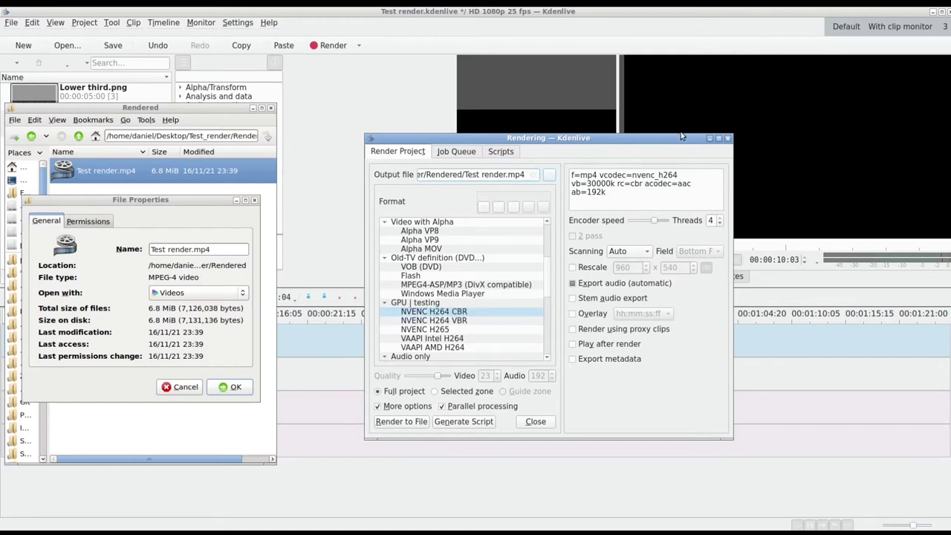
type("_H264_CBR")
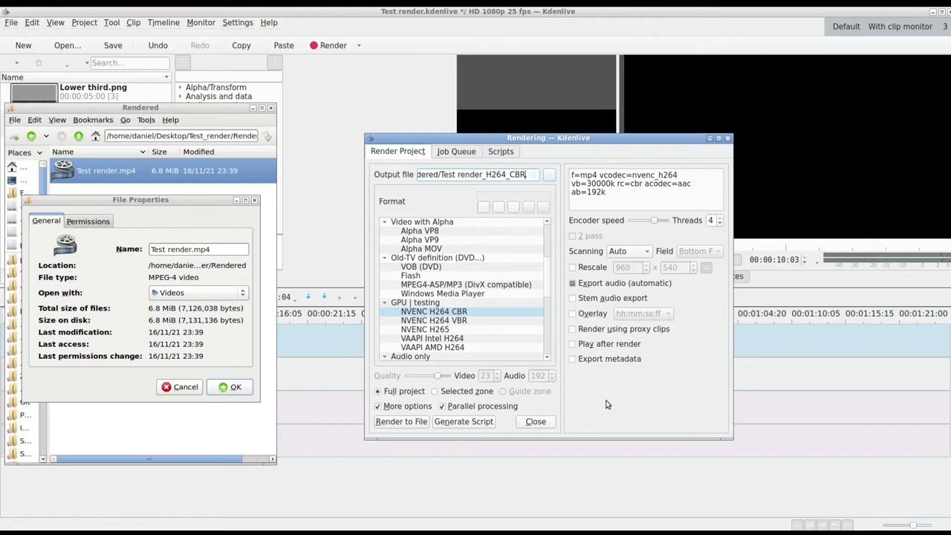
Step: Render the NVENC H264 CBR file (35.9 MiB) and cancel the File Properties dialog
left_click(390, 421)
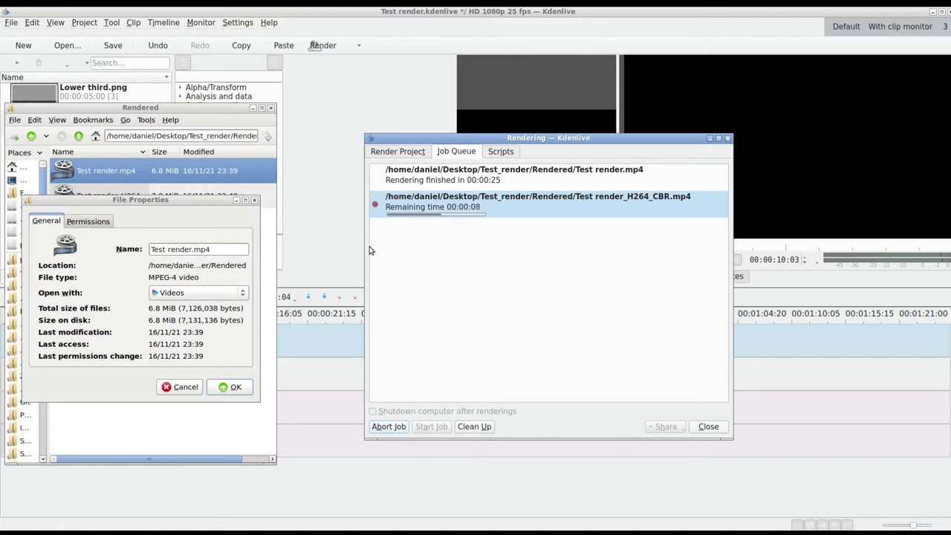
left_click(179, 387)
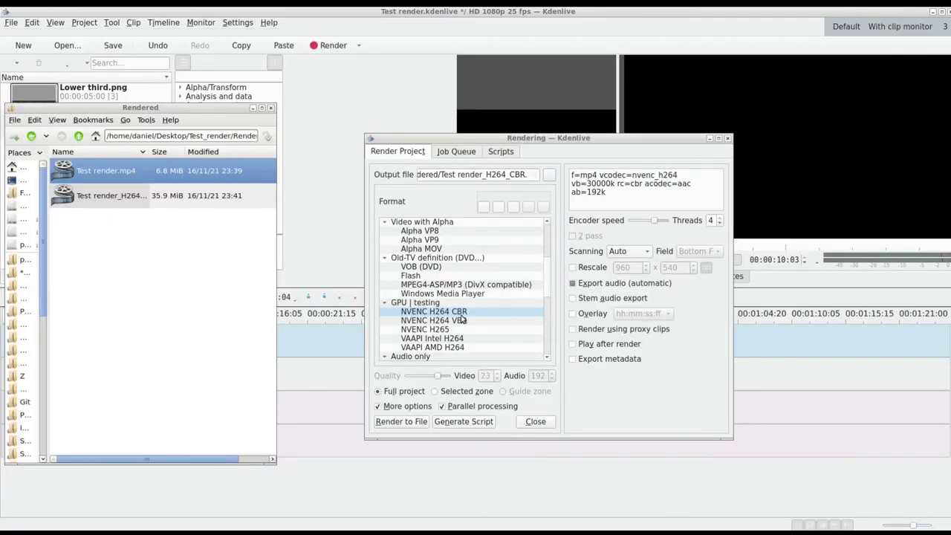
Step: Switch to NVENC H264 VBR, rename the output Test render_H264_VBR.mp4, and render it
left_click(461, 320)
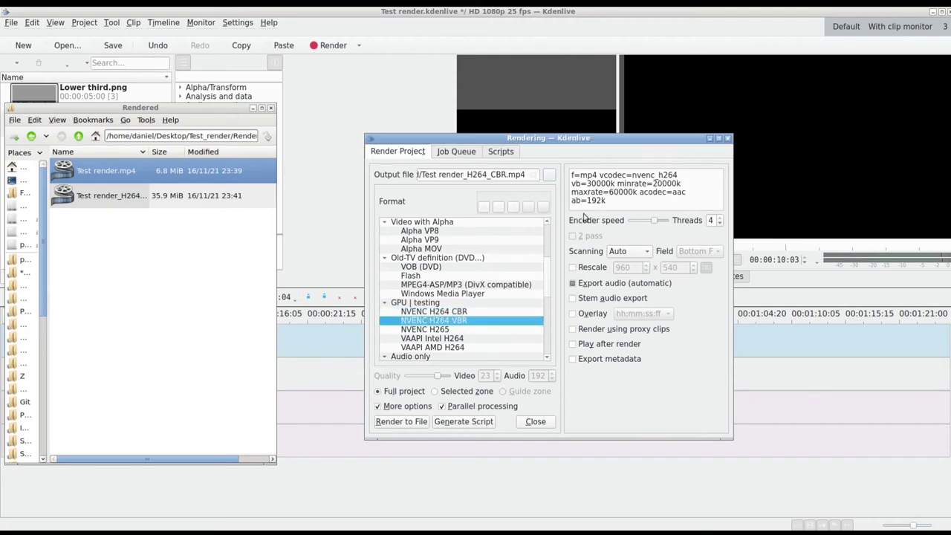
left_click(492, 175)
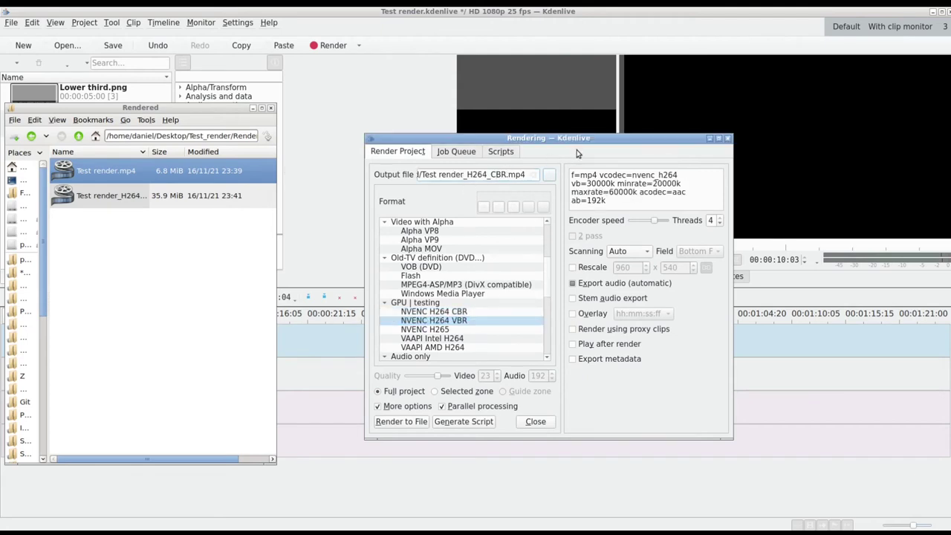
key("BackSpace")
type("V")
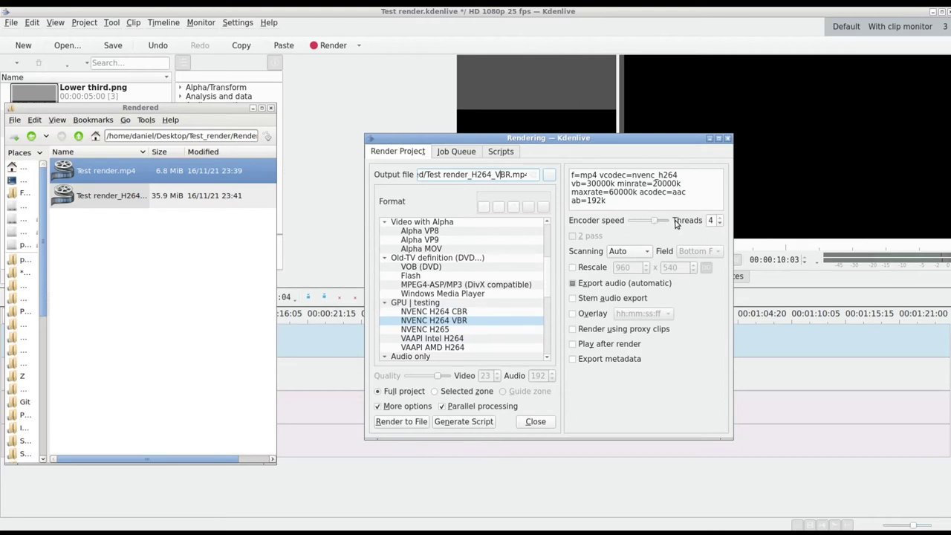
left_click(401, 421)
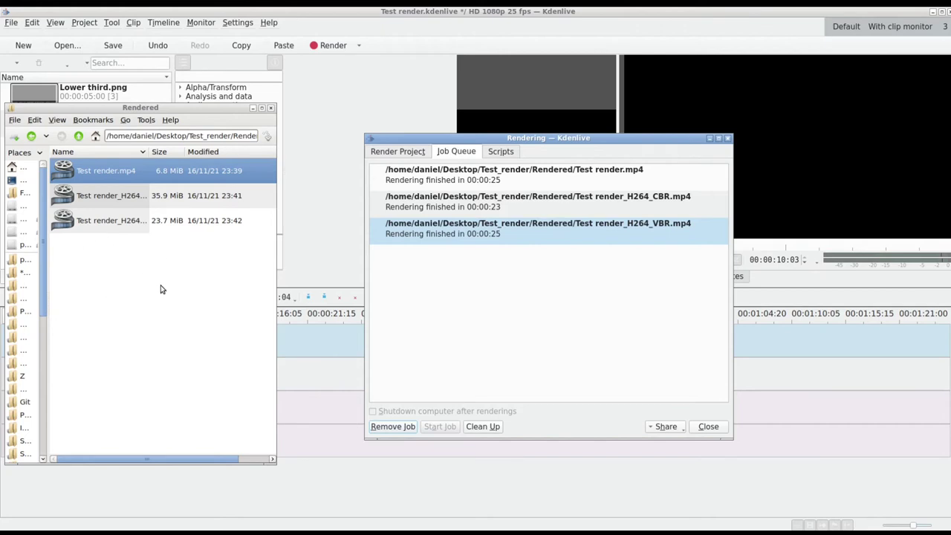
double_click(124, 175)
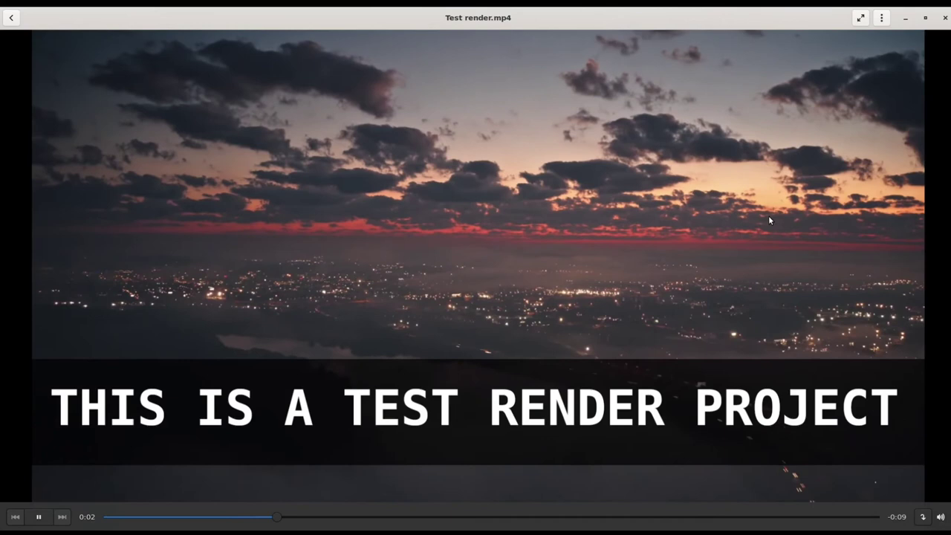
left_click(944, 17)
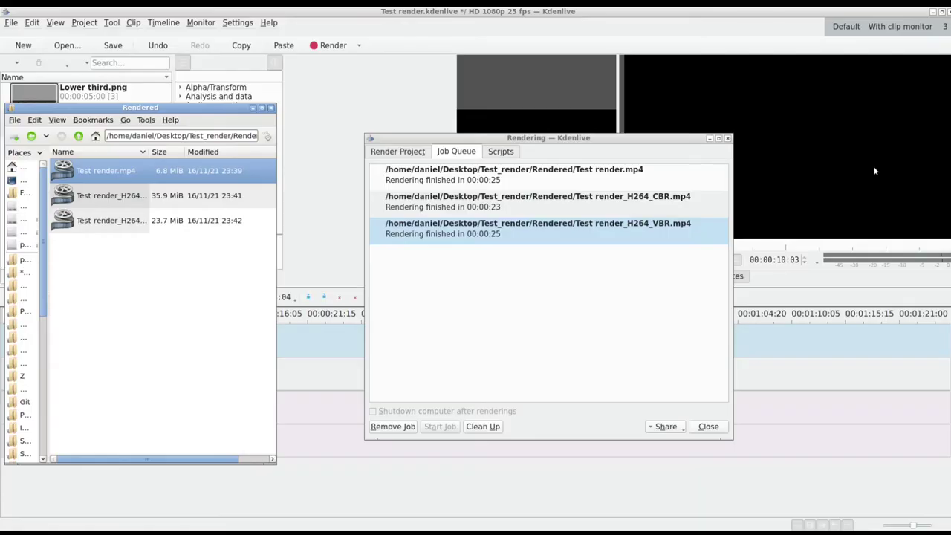
left_click(100, 199)
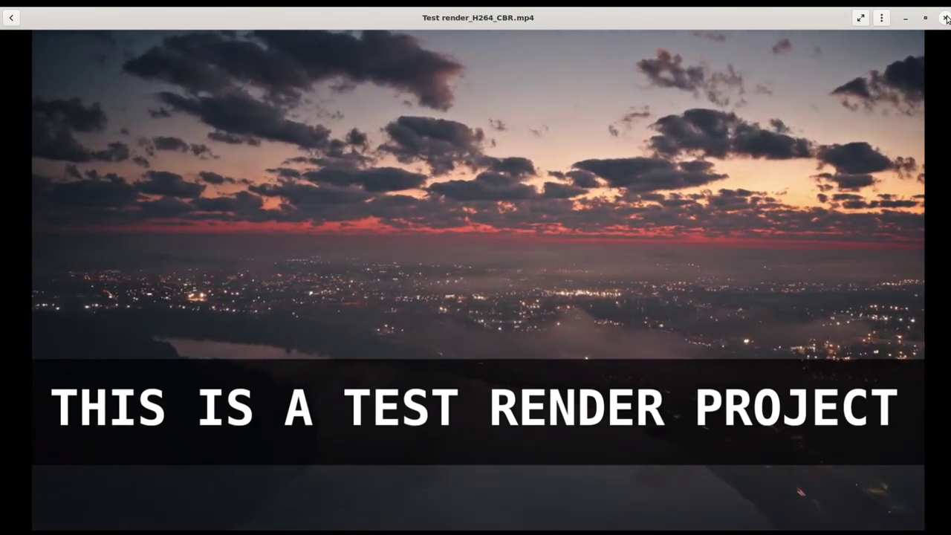
left_click(946, 18)
double_click(112, 222)
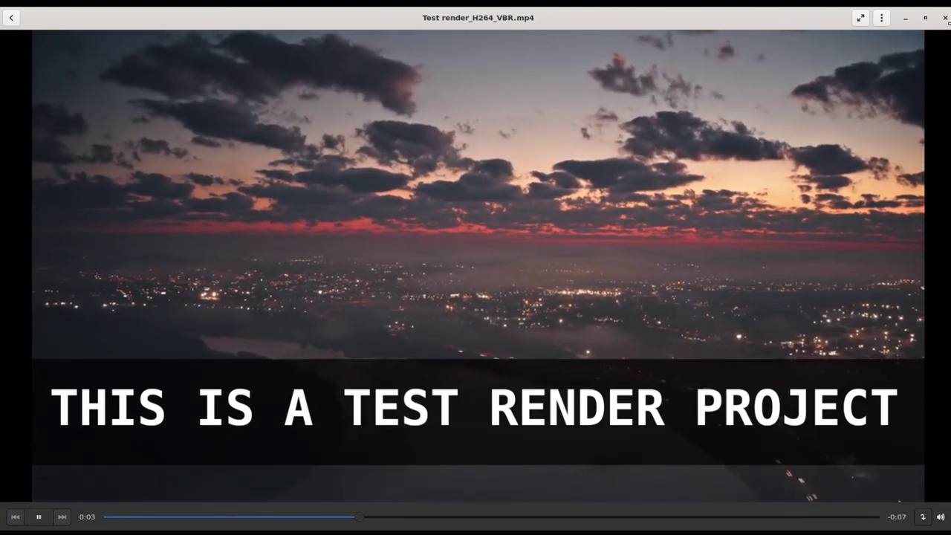
Step: Close the VBR playback and pick the NVENC H265 render format
left_click(945, 17)
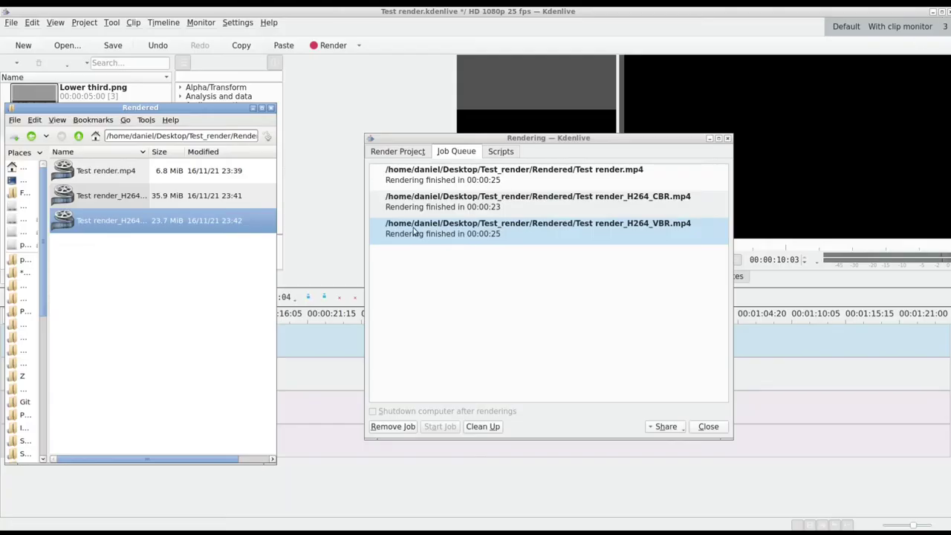
left_click(406, 152)
scroll(478, 295, "down", 1)
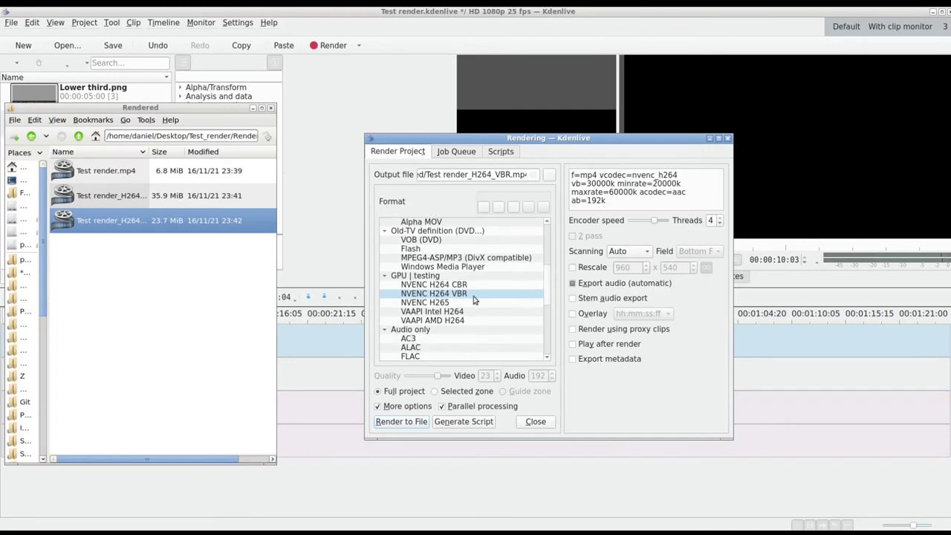
left_click(441, 303)
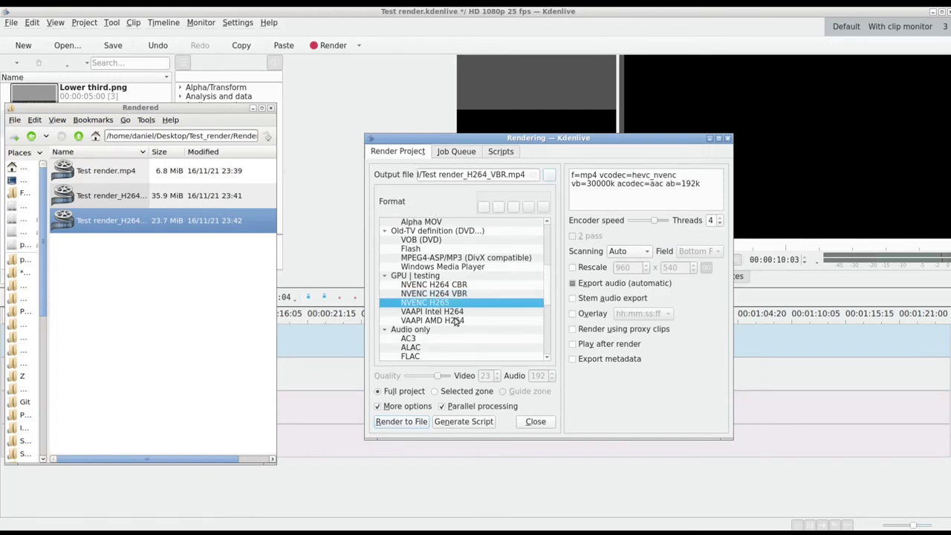
Step: Rename the output to Test render_H265.mp4 and start rendering it
left_click(487, 174)
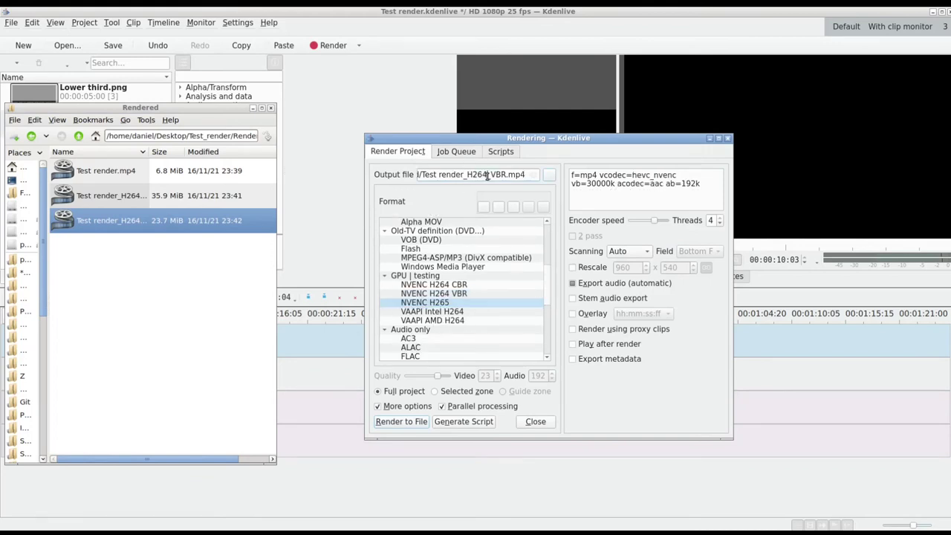
key("BackSpace")
type("5")
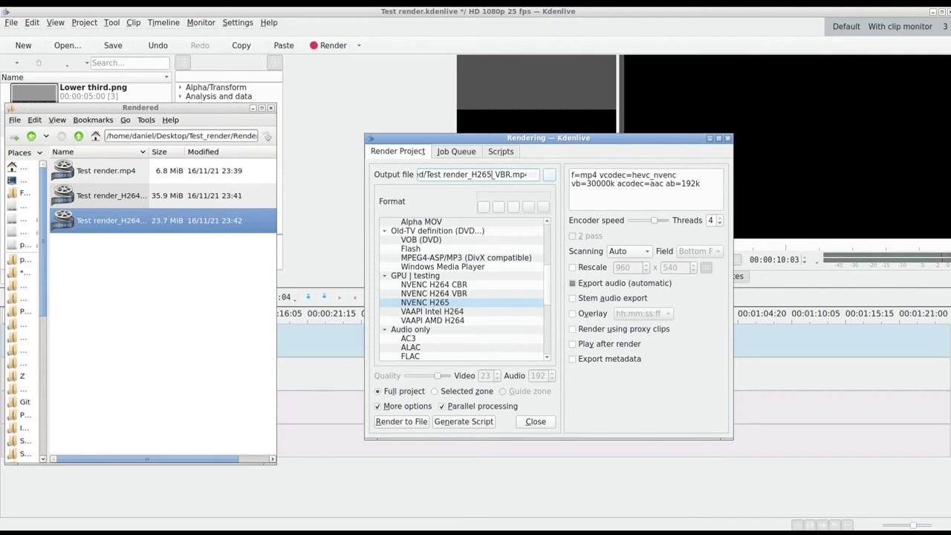
key("Delete")
key("Delete")
key("Delete")
key("Delete")
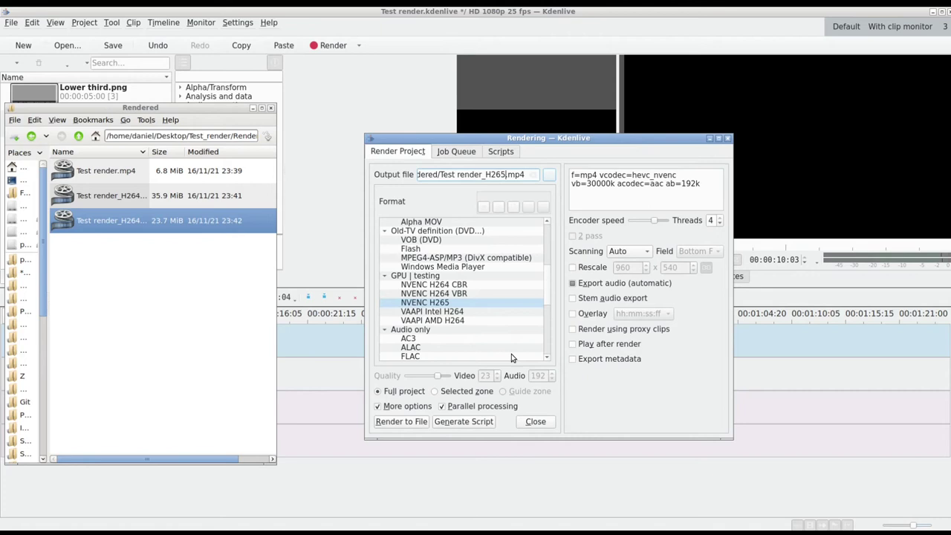
left_click(401, 422)
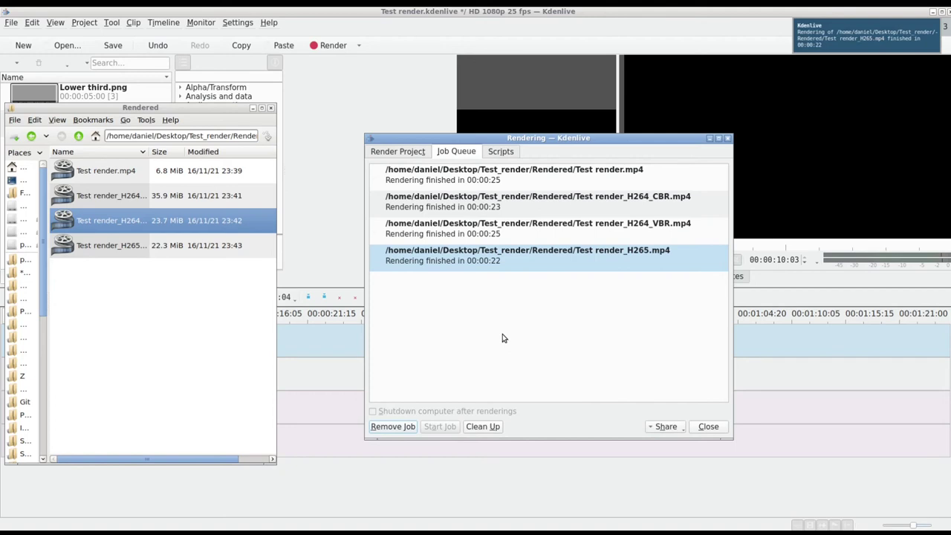
Step: Clear the file selection in the Rendered folder while the 22.3 MiB H265 render finishes
left_click(163, 306)
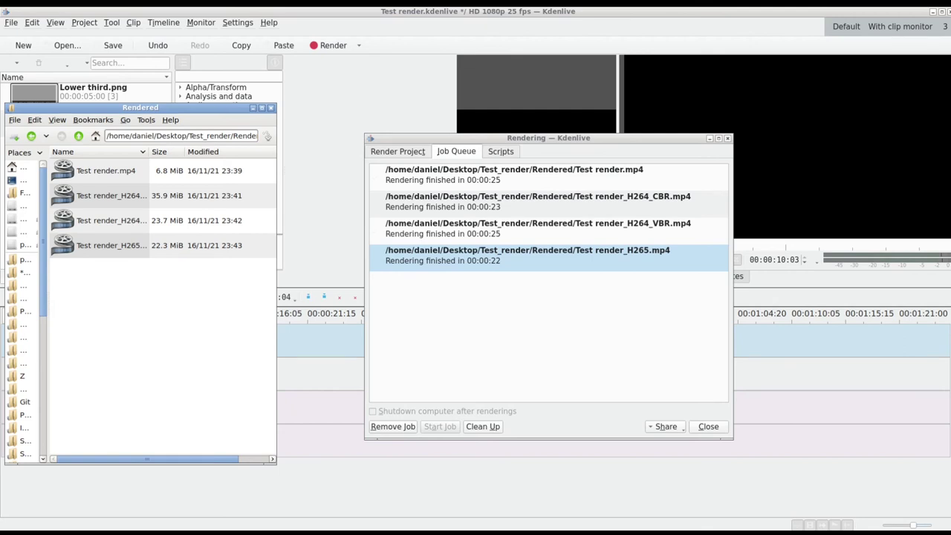
Step: Select MPEG-2, raise the encoder speed slightly, and render Test render_H265.mpg
left_click(397, 150)
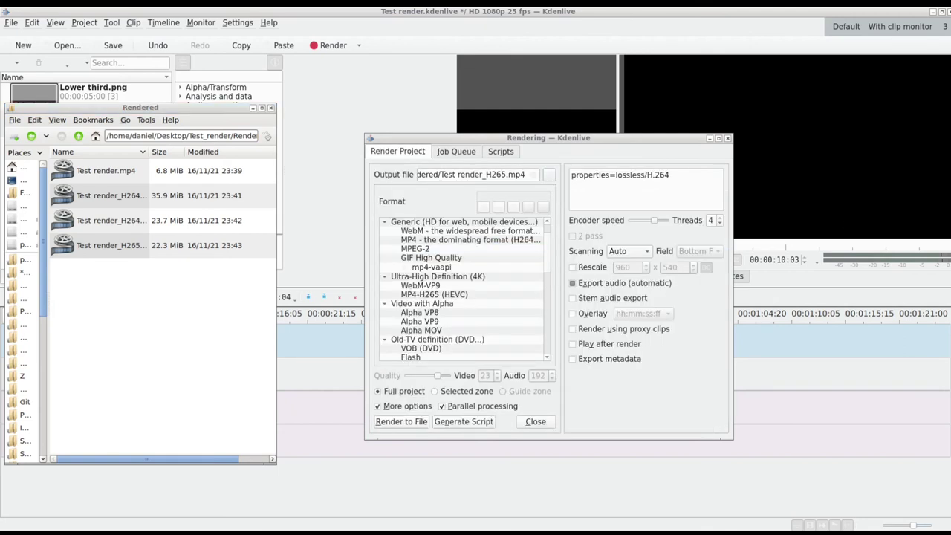
left_click(422, 250)
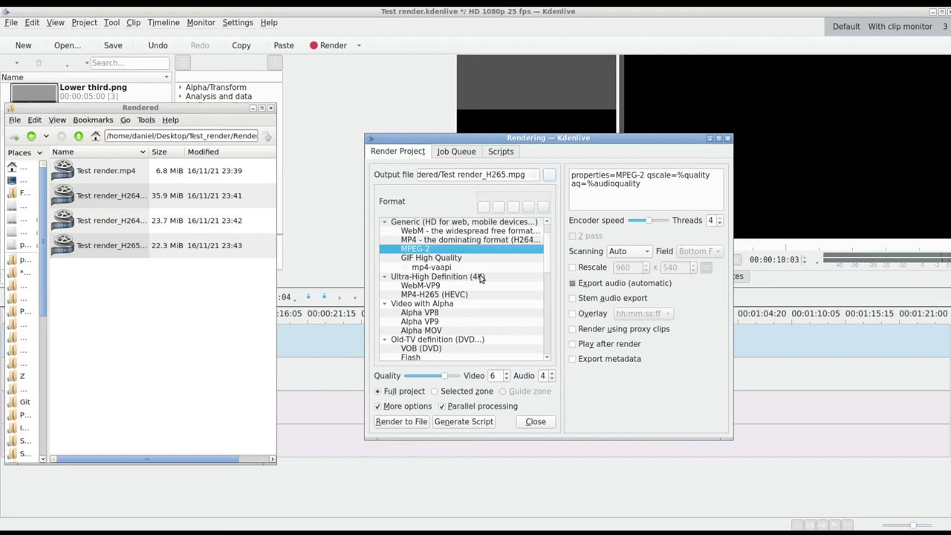
left_click(659, 222)
left_click(401, 421)
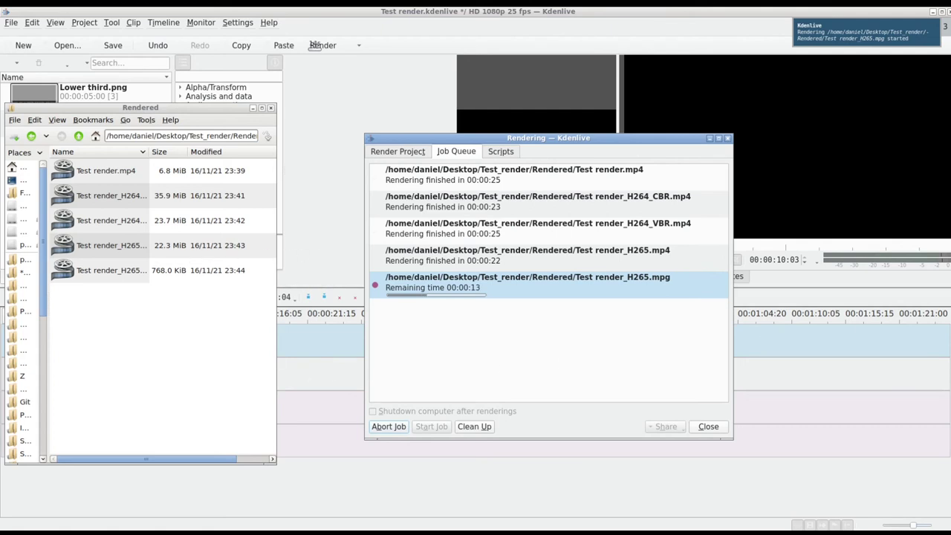
Step: Widen the file window and briefly play the 5.1 MiB .mpg to check it
left_click_drag(275, 462, 357, 455)
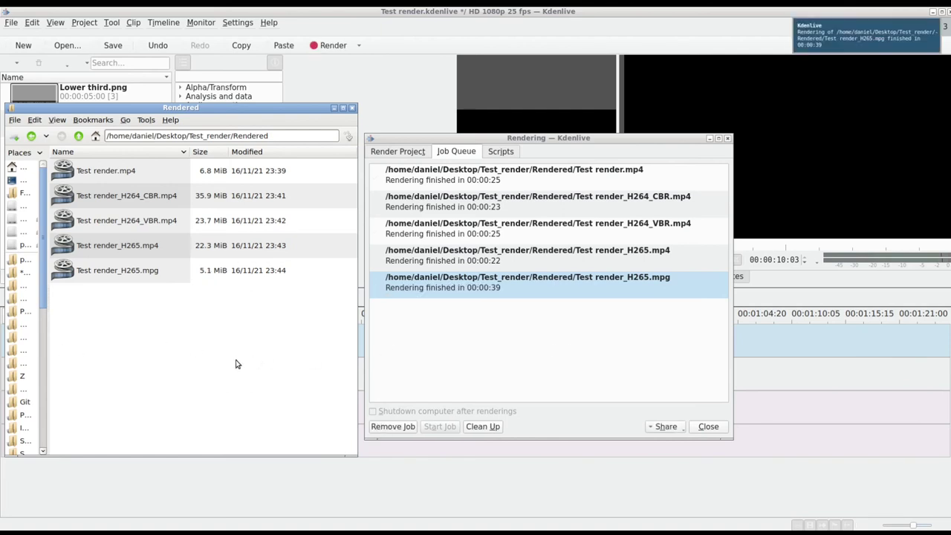
left_click(145, 275)
double_click(145, 275)
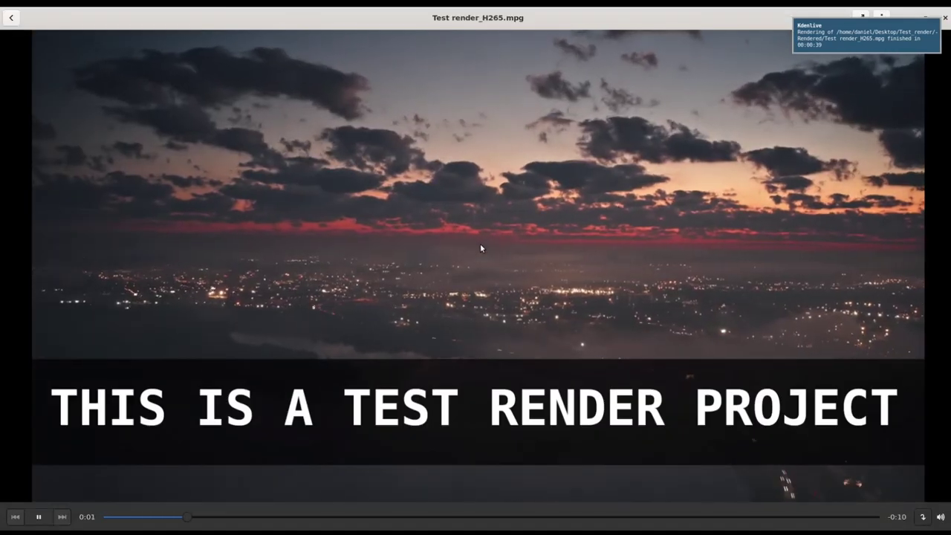
left_click(937, 17)
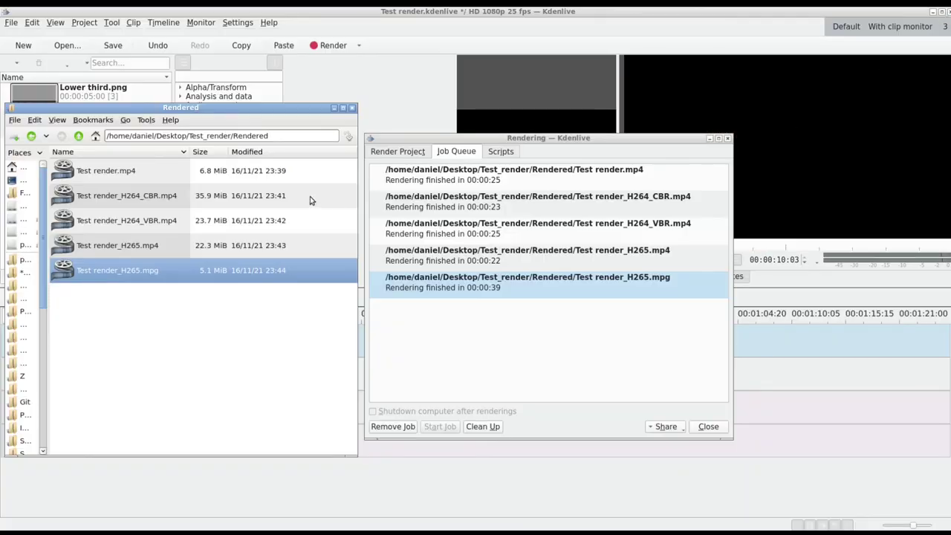
Step: Pick the GPU VAAPI Intel H264 render format
left_click(396, 152)
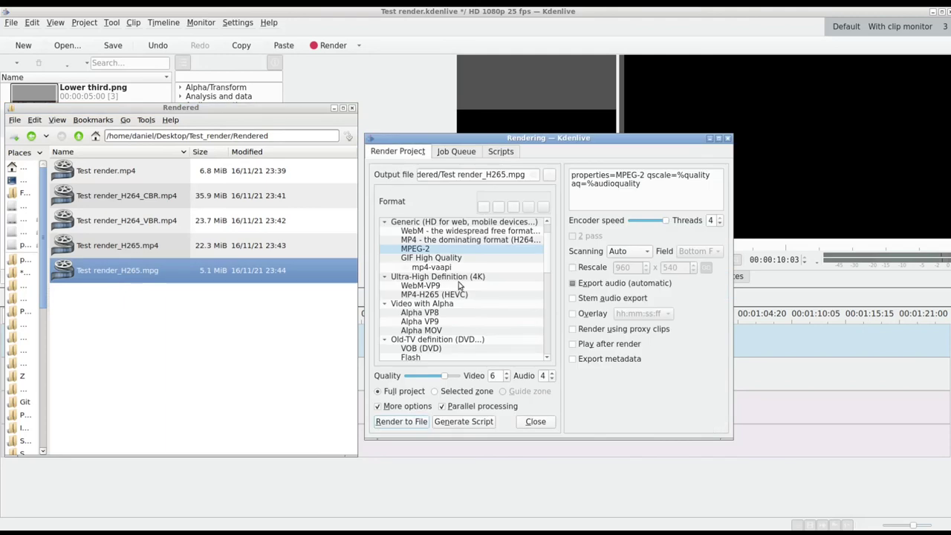
scroll(469, 291, "down", 2)
scroll(469, 291, "down", 1)
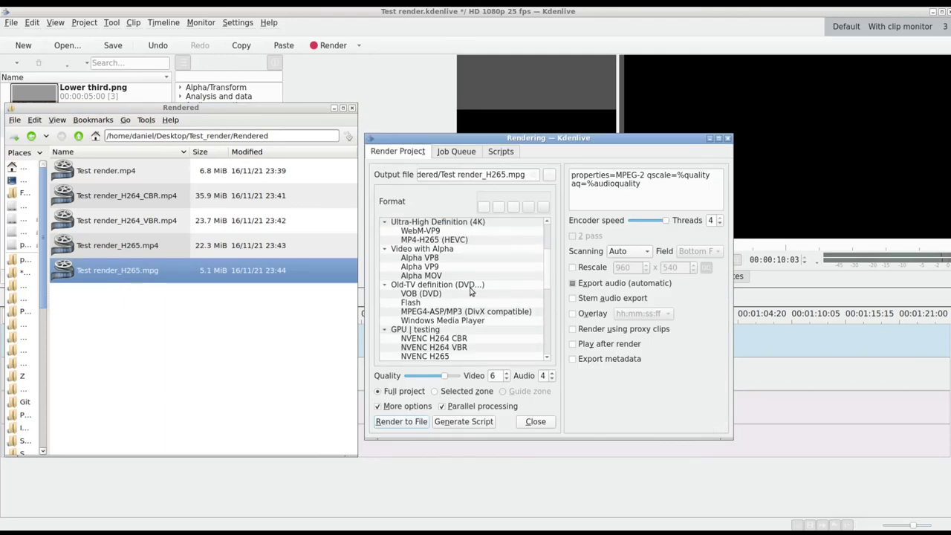
scroll(470, 291, "down", 4)
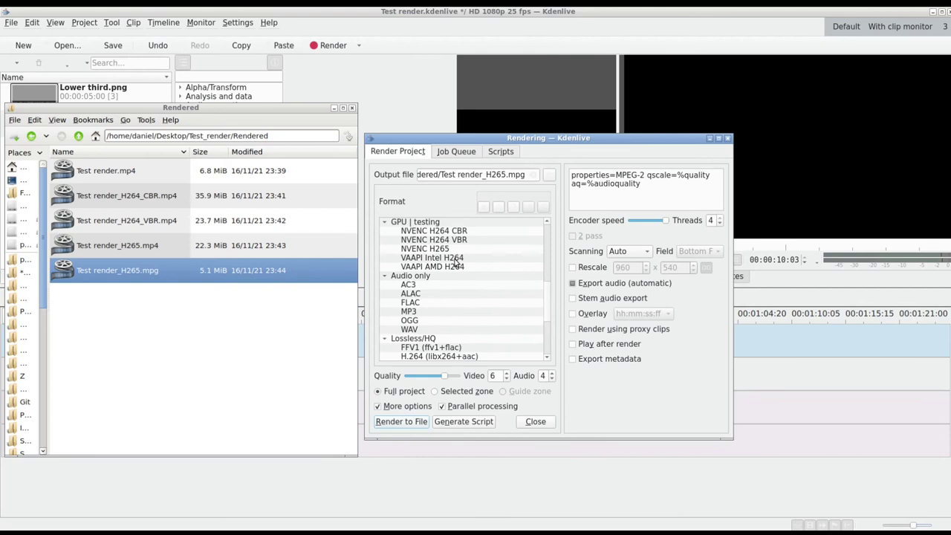
left_click(456, 259)
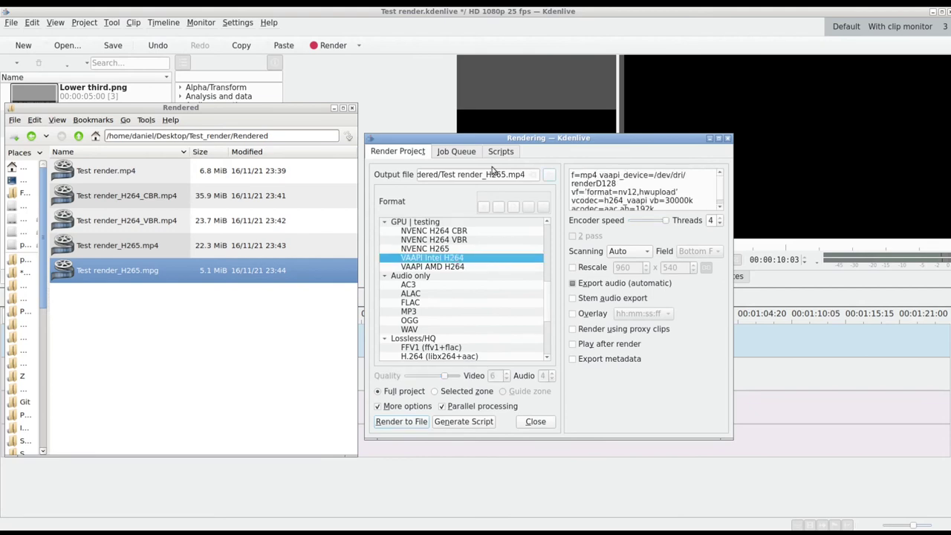
Step: Rename the output Test render_VAAPI.mp4, render, and remove the failed job
left_click_drag(485, 175, 505, 175)
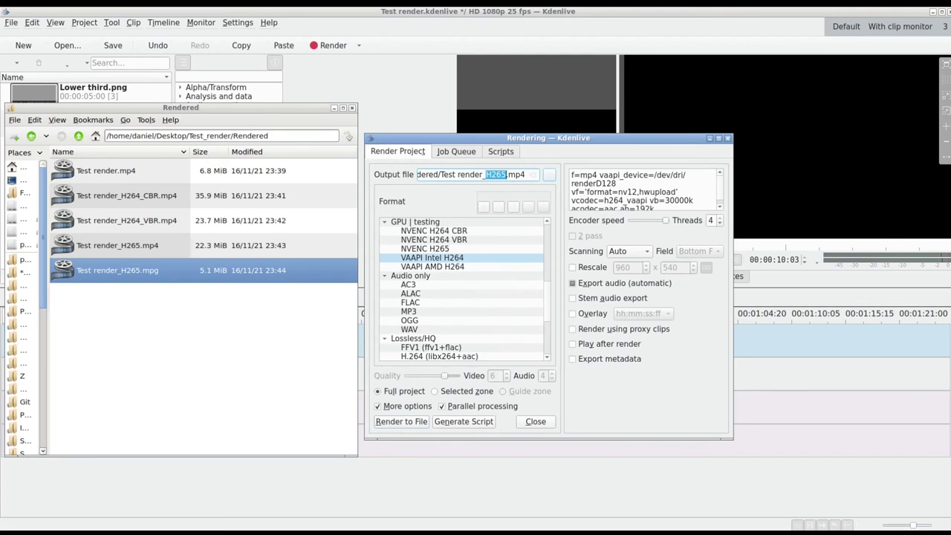
type("VAAPI")
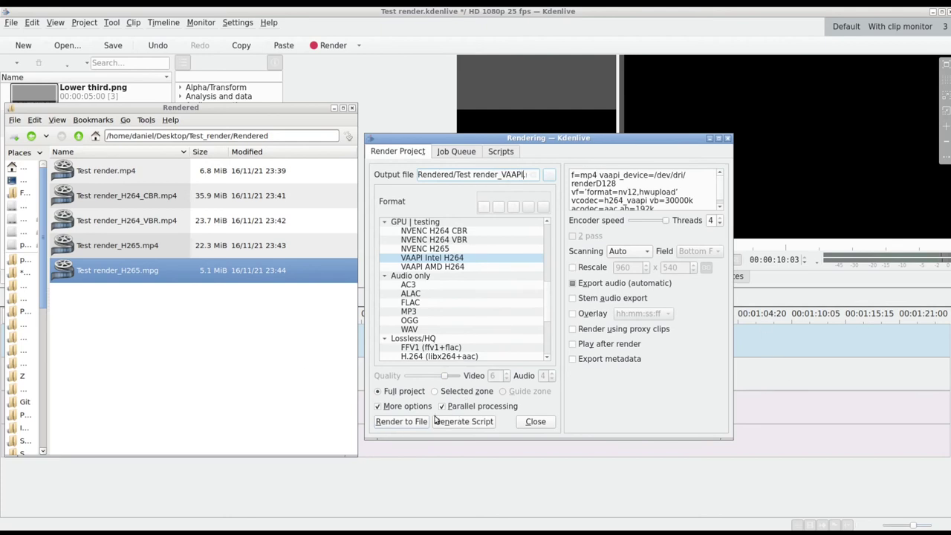
left_click(401, 422)
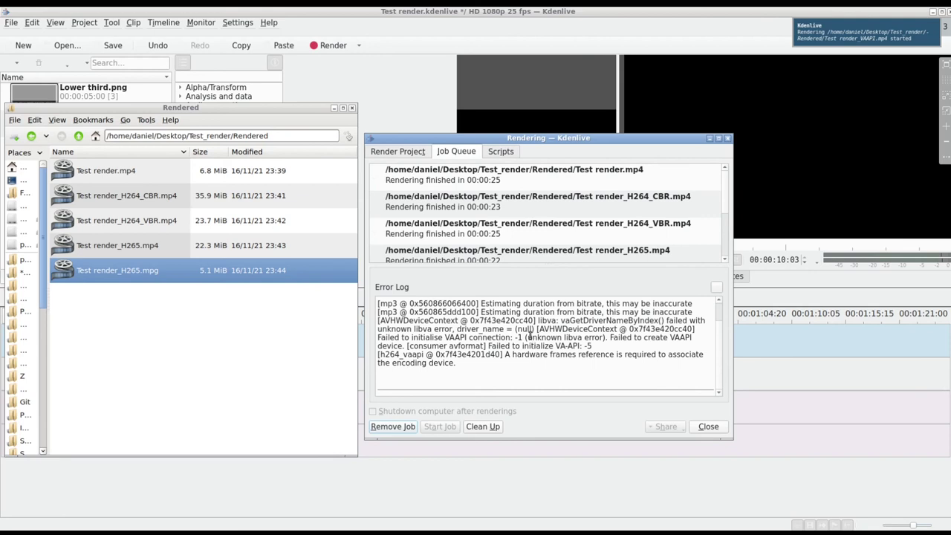
left_click(407, 431)
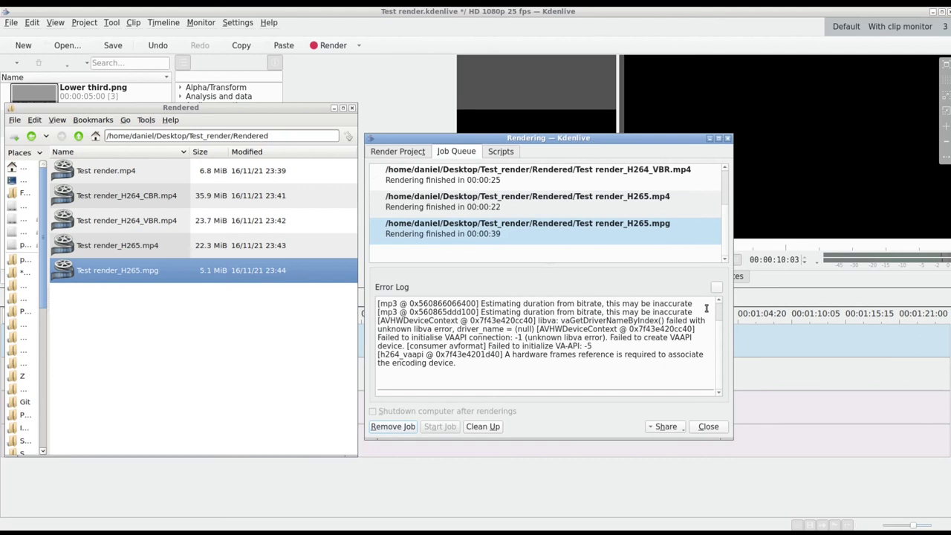
Step: Render with lossless H.264 (libx264+aac), giving a 110.9 MiB file in 57 seconds
left_click(410, 152)
scroll(495, 300, "down", 2)
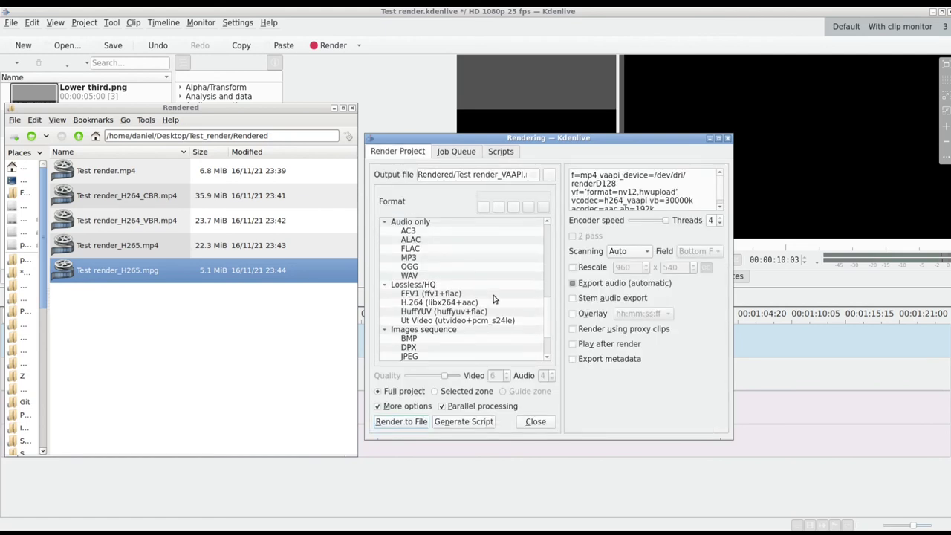
left_click(448, 305)
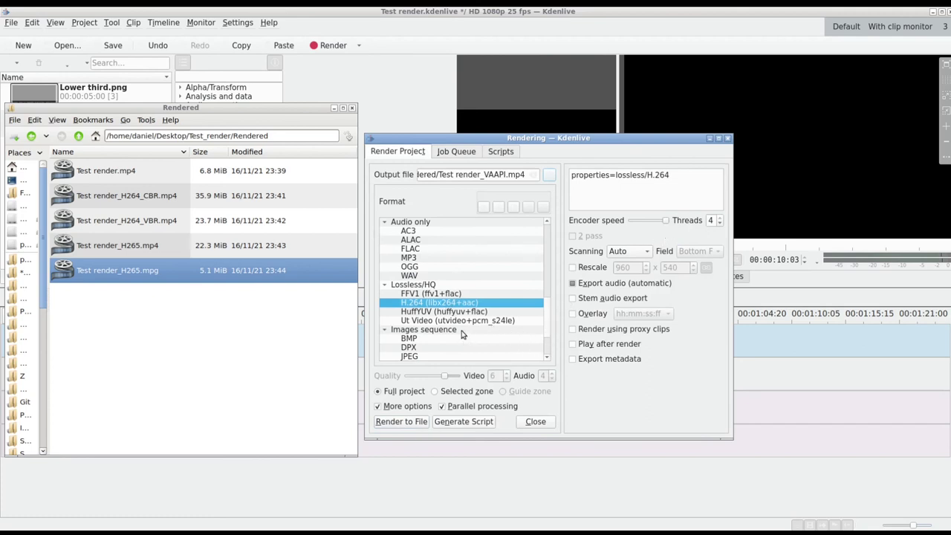
left_click_drag(550, 321, 544, 348)
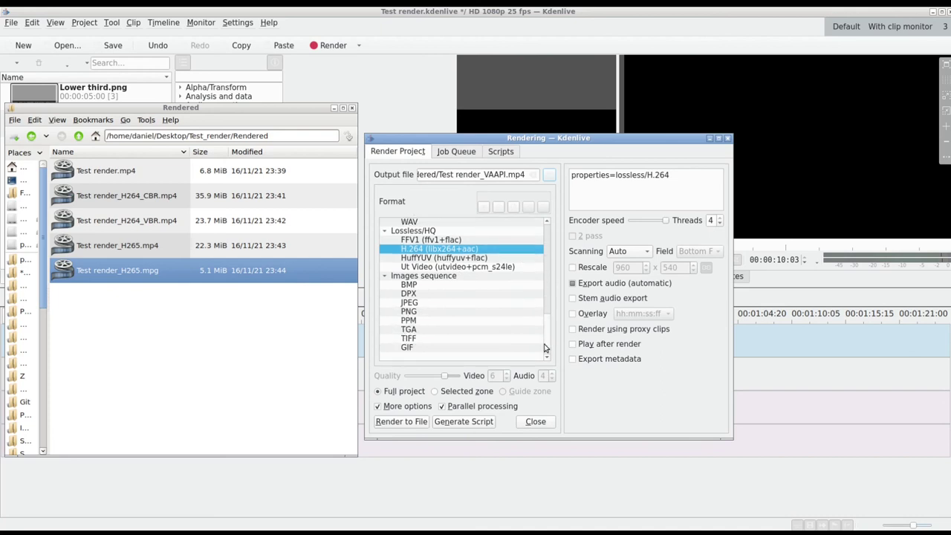
left_click(409, 421)
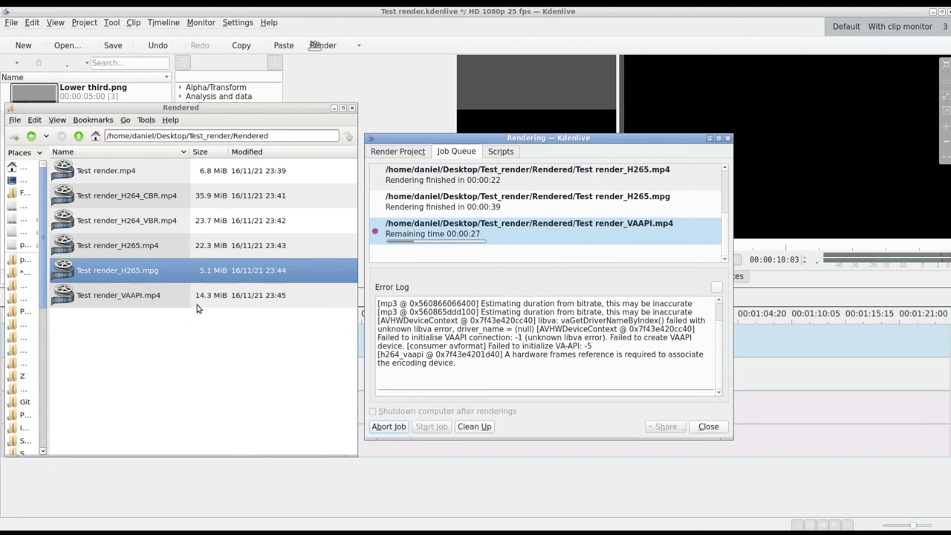
left_click(187, 355)
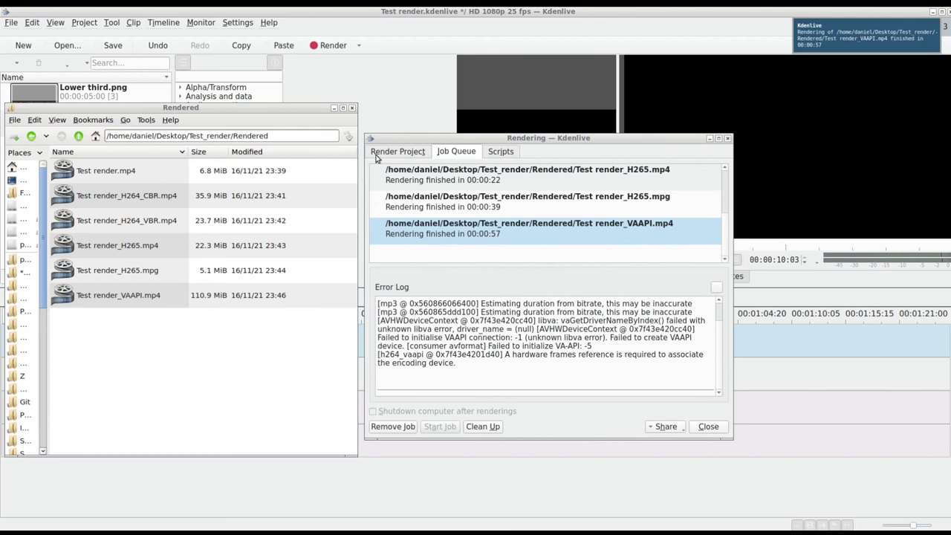
left_click(397, 153)
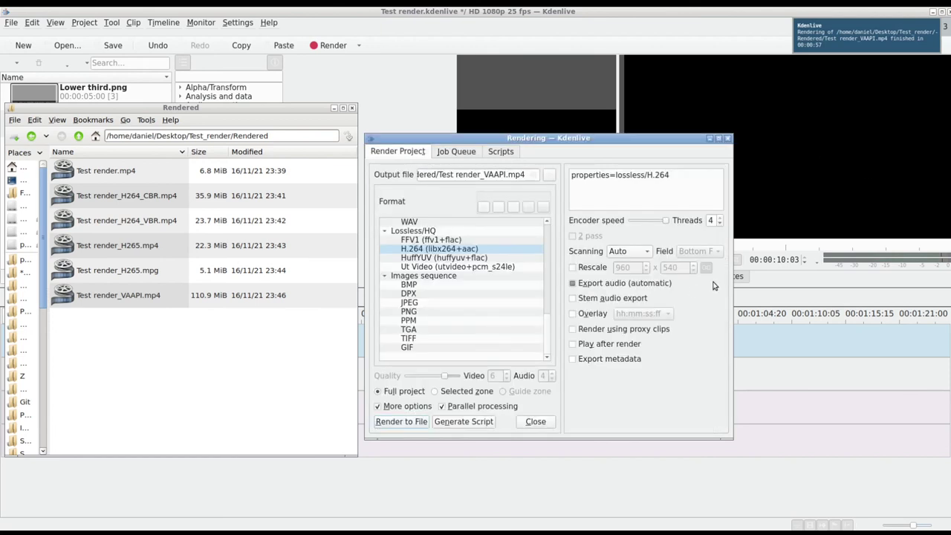
scroll(526, 284, "up", 1)
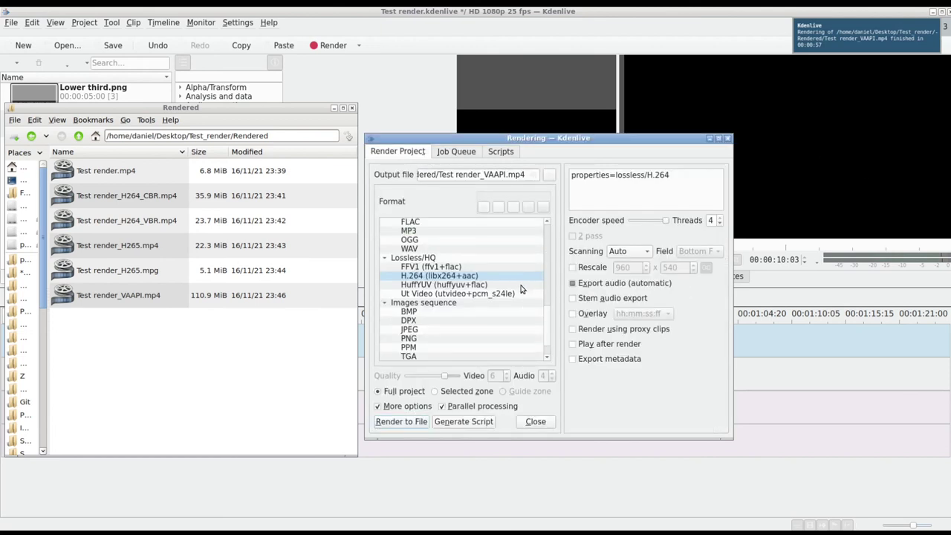
left_click(466, 153)
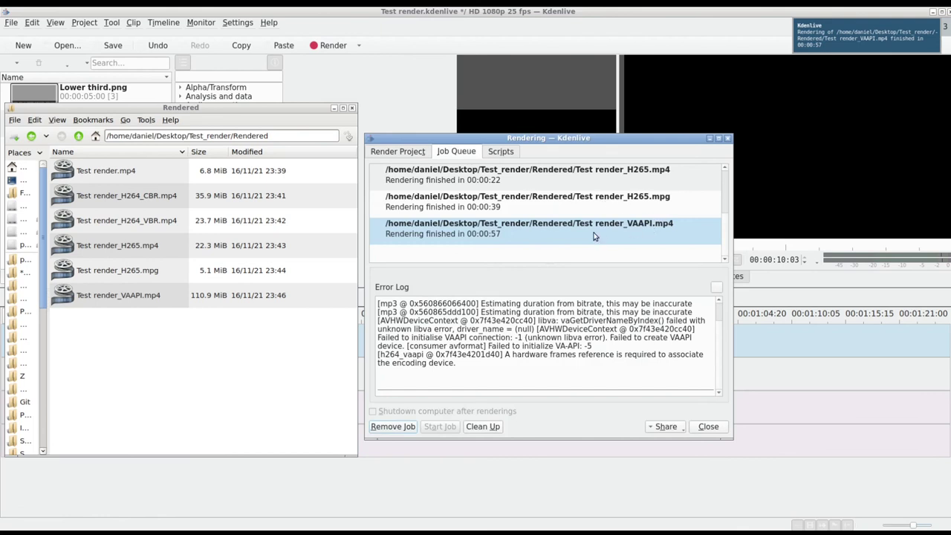
scroll(566, 227, "up", 2)
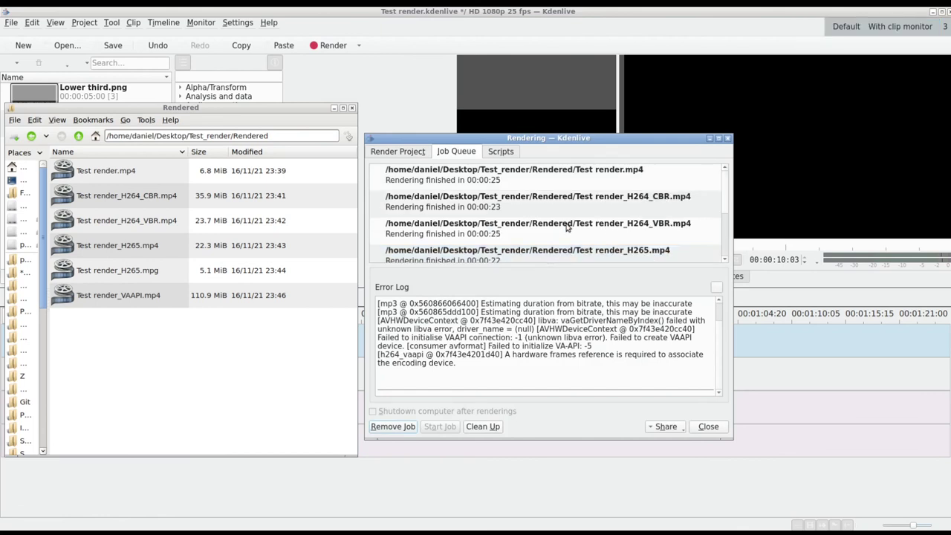